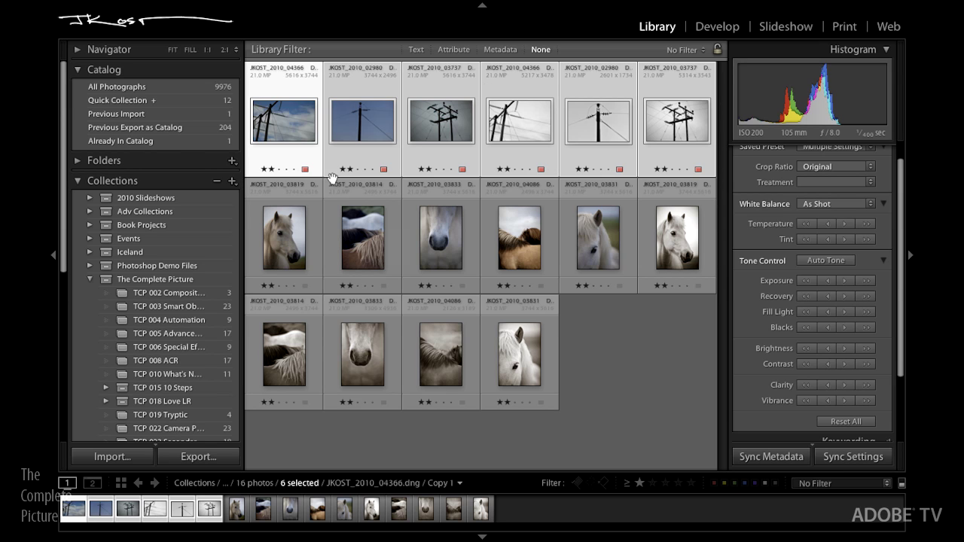
# Survey the six selected photos full-screen, then open JKOST_2010_04366 (Copy 1) in Develop
pyautogui.press('n')
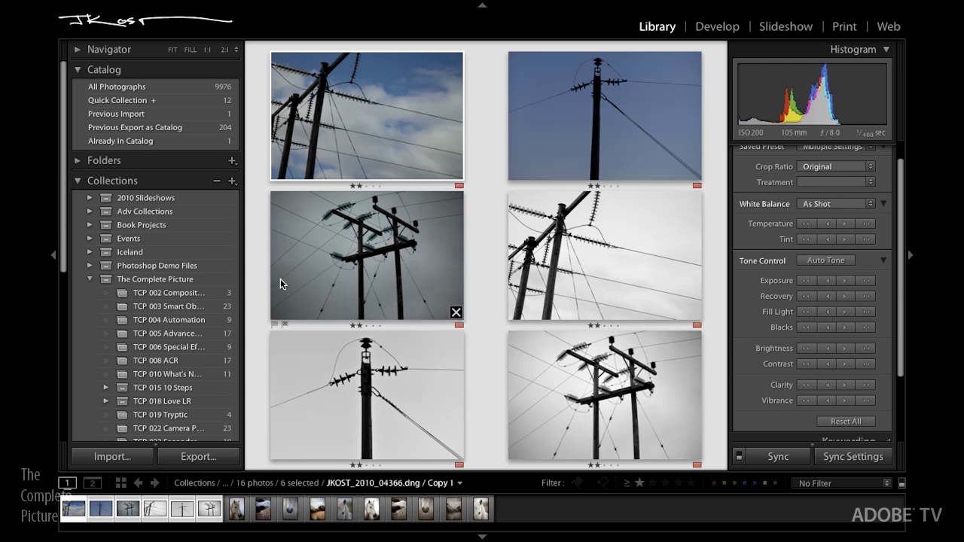
pyautogui.press('Tab')
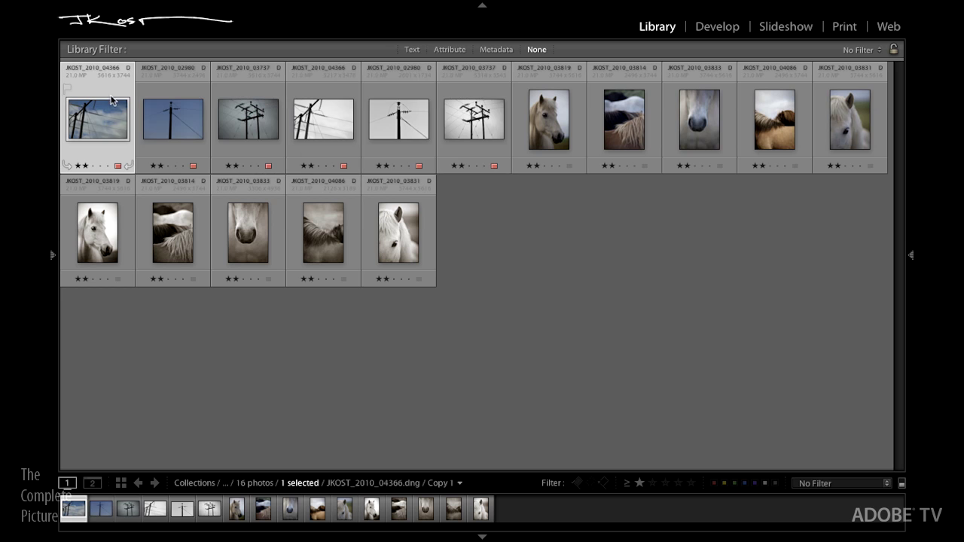
pyautogui.press('d')
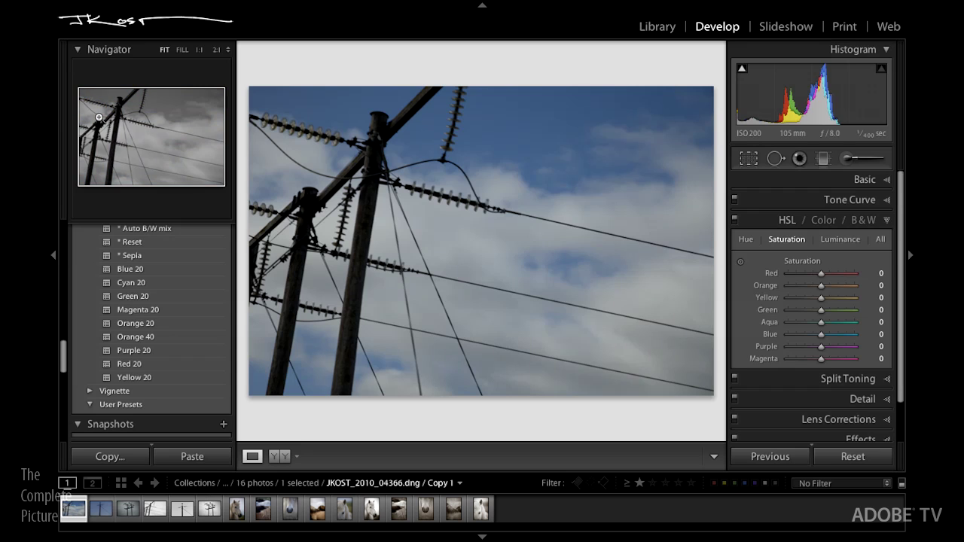
# Convert the photo to black and white and lighten the sky to Blue +84, Green −26
pyautogui.press('v')
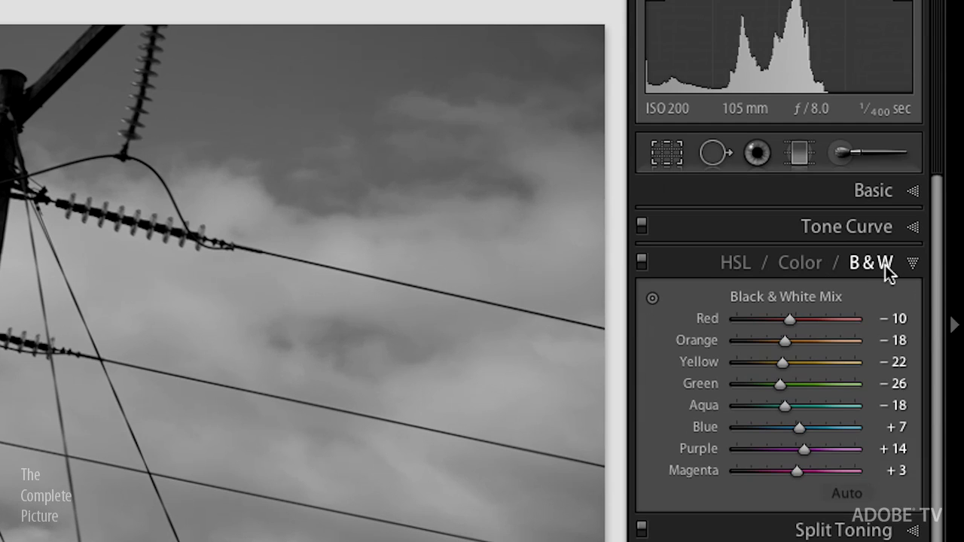
pyautogui.click(653, 299)
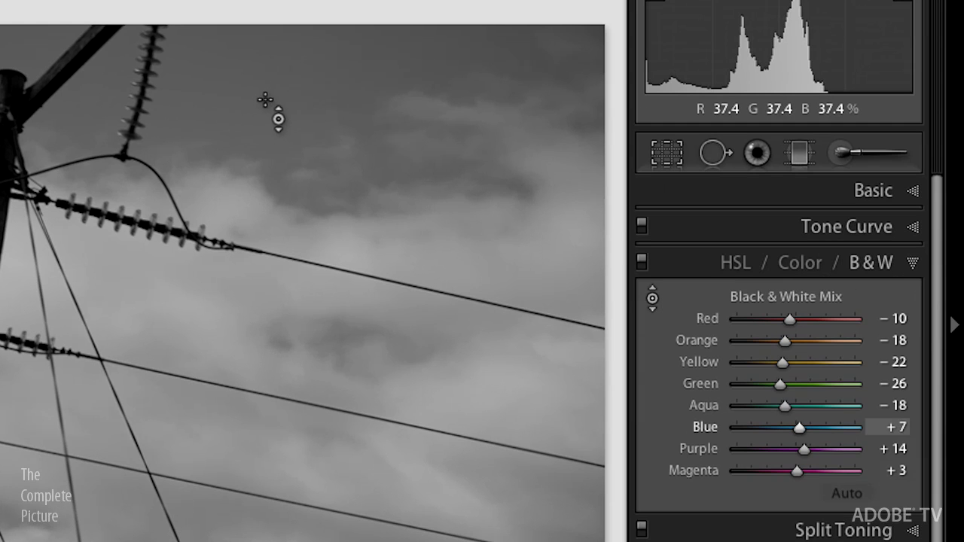
pyautogui.moveTo(265, 99); pyautogui.dragTo(254, 9)
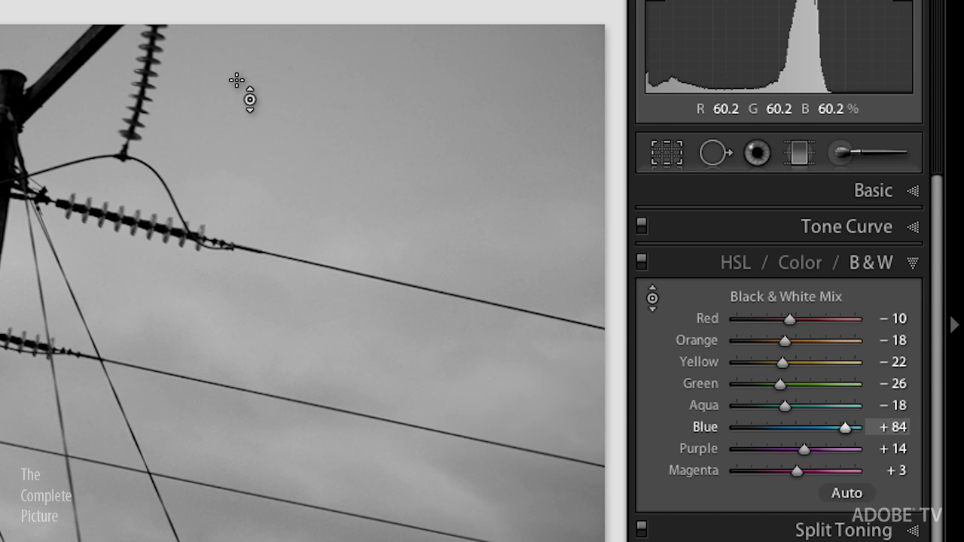
pyautogui.click(796, 192)
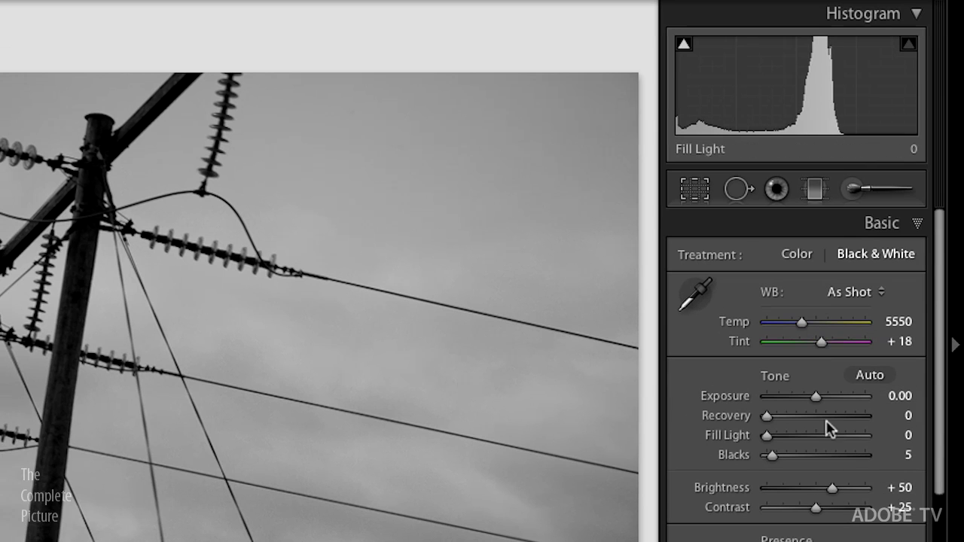
# Set the first photo's exposure to +0.70, then make JKOST_2010_02980 black and white at +1.95
pyautogui.moveTo(816, 398); pyautogui.dragTo(825, 399)
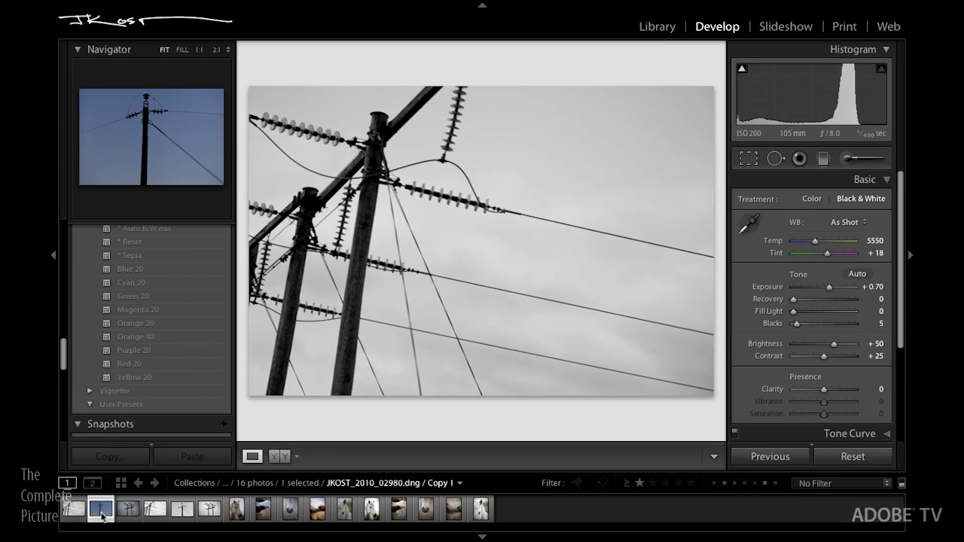
pyautogui.click(101, 509)
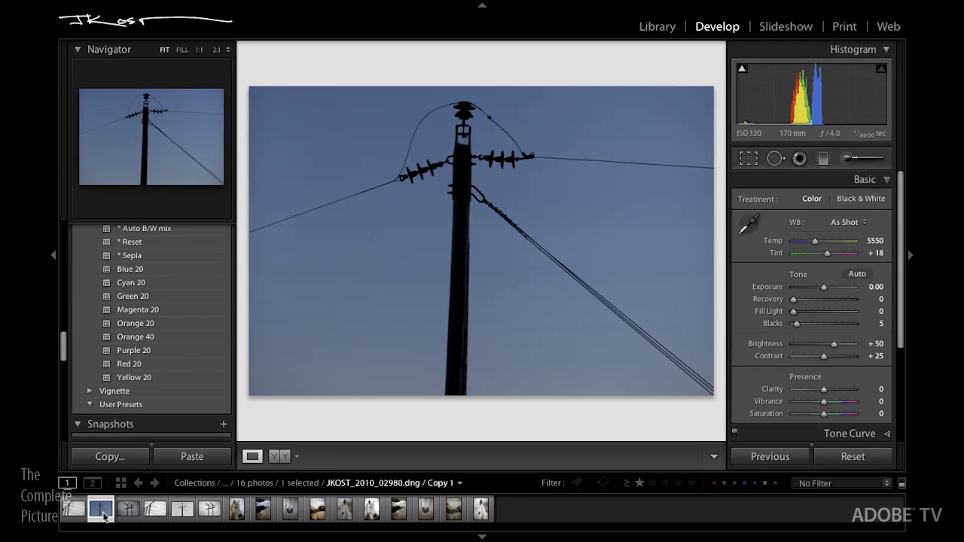
pyautogui.press('v')
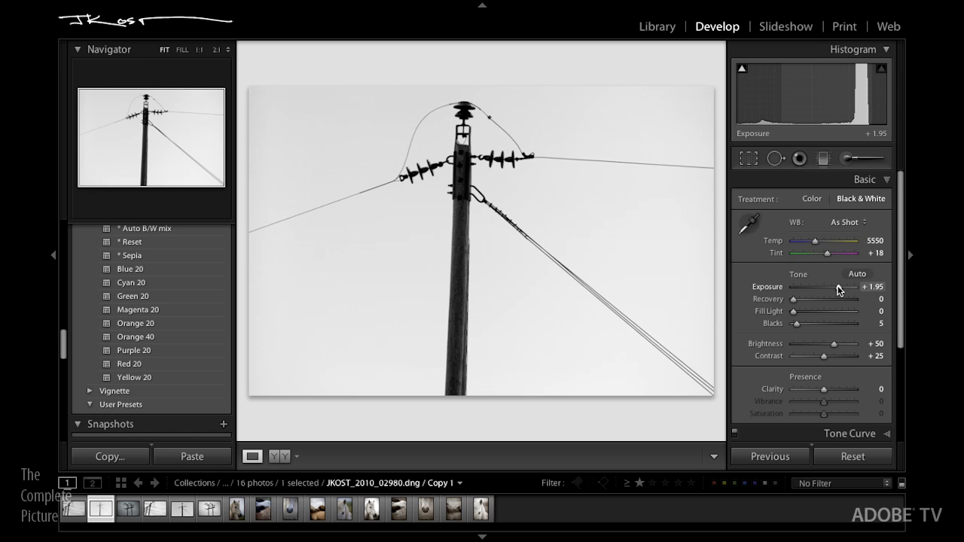
pyautogui.press('r')
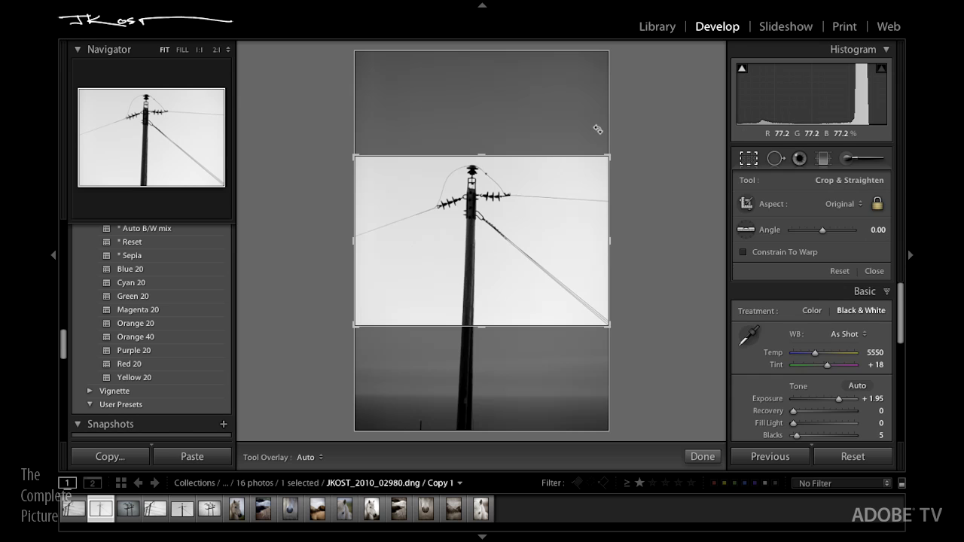
# Rotate the second pole photo about 2.9° to straighten it and commit the crop
pyautogui.moveTo(597, 122); pyautogui.dragTo(586, 112)
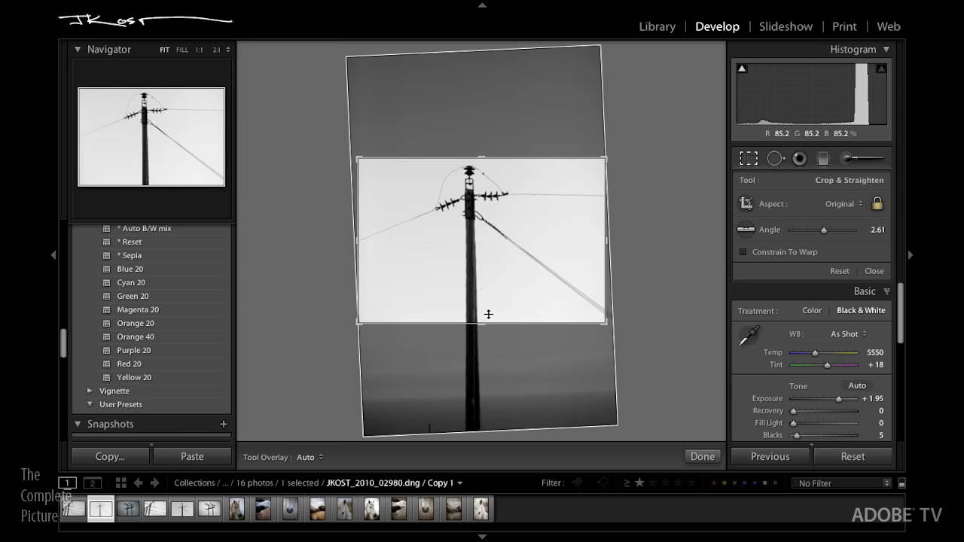
pyautogui.moveTo(563, 119); pyautogui.dragTo(562, 114)
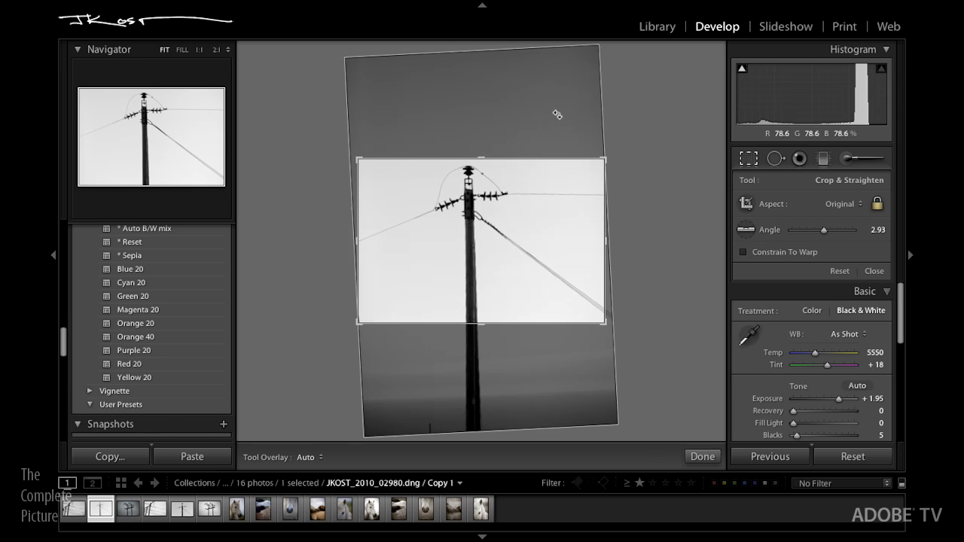
pyautogui.press('Return')
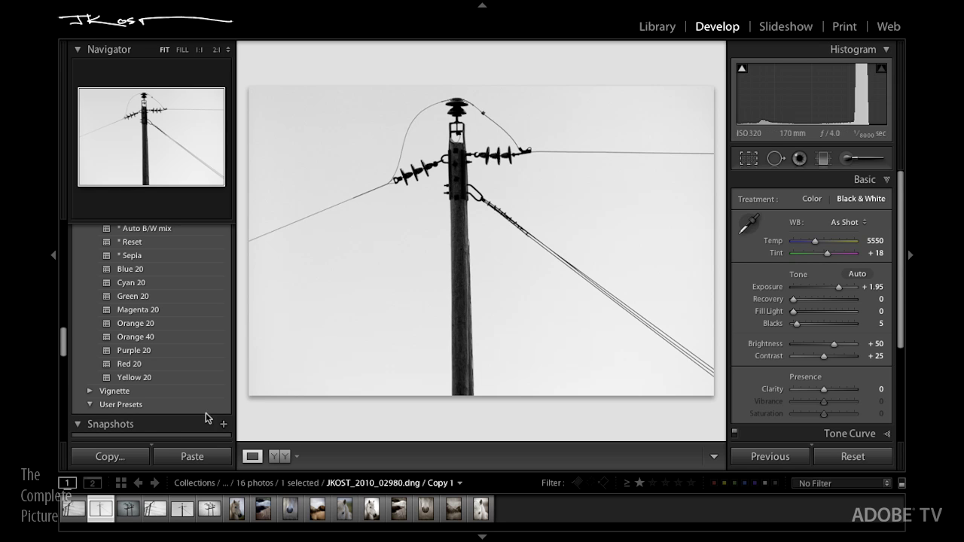
pyautogui.click(128, 518)
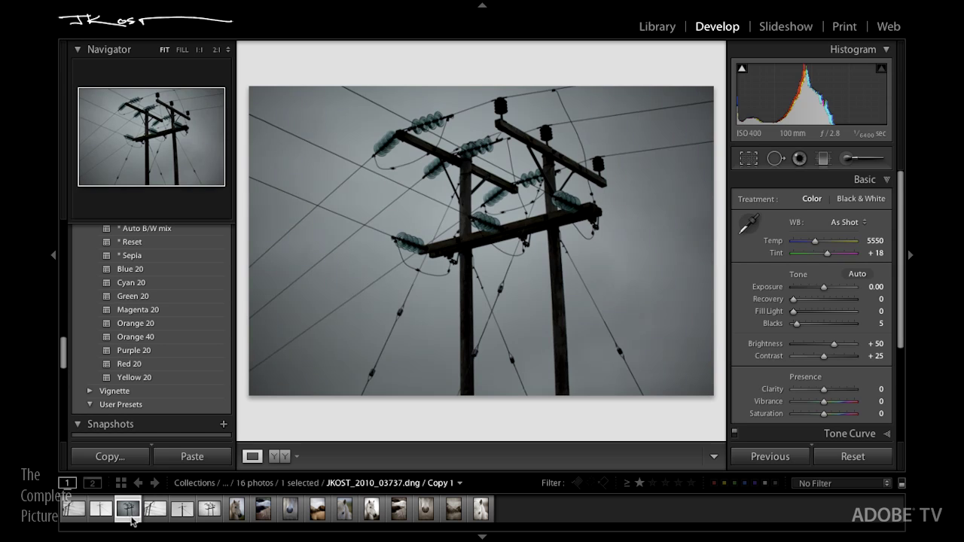
# Make JKOST_2010_03737 black and white and raise its exposure to +2.20
pyautogui.press('v')
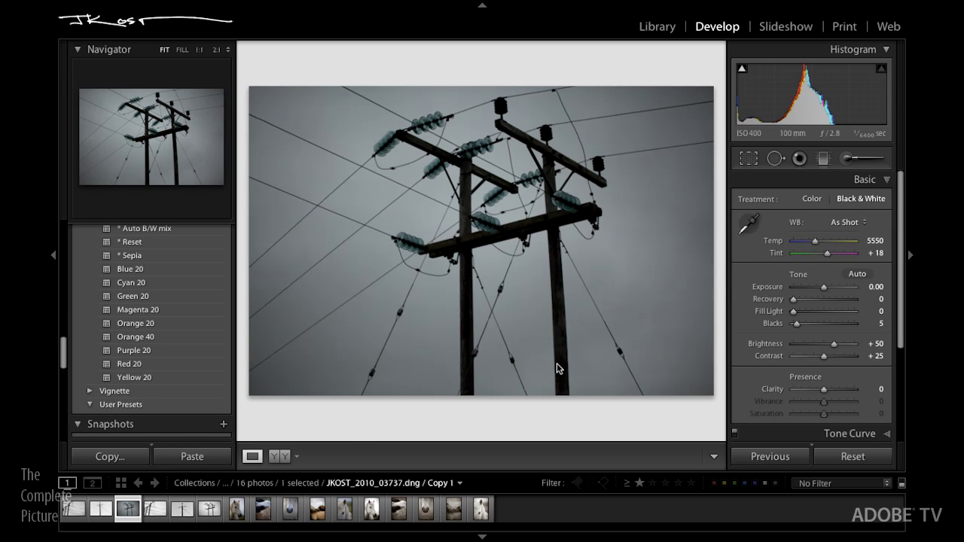
pyautogui.moveTo(824, 289); pyautogui.dragTo(836, 288)
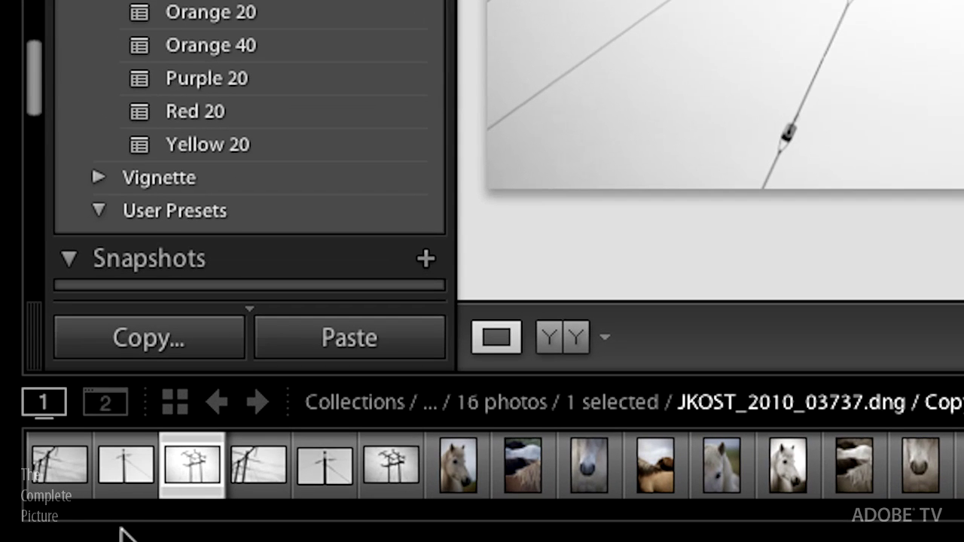
pyautogui.click(105, 405)
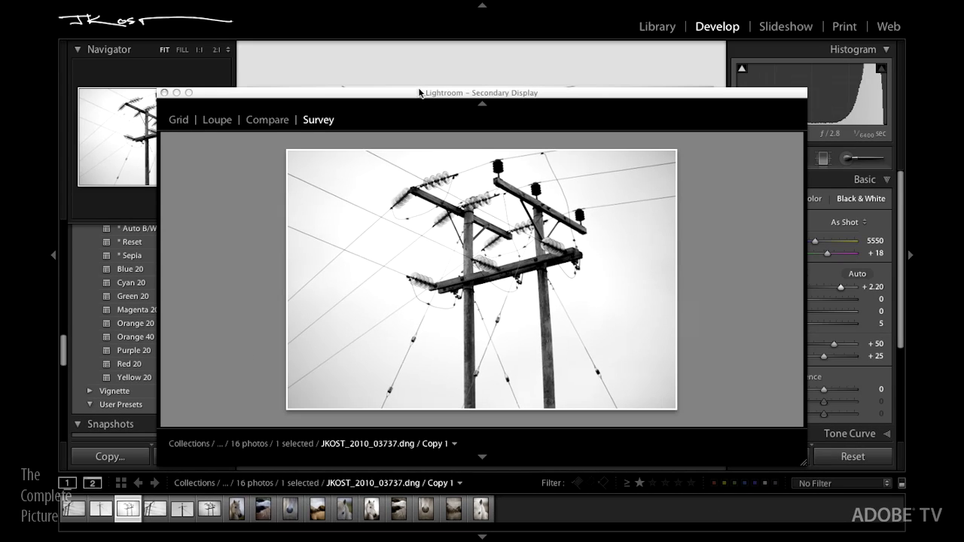
# Compare the three black-and-white pole photos in a resized, repositioned Secondary Display window
pyautogui.moveTo(419, 93); pyautogui.dragTo(325, 126)
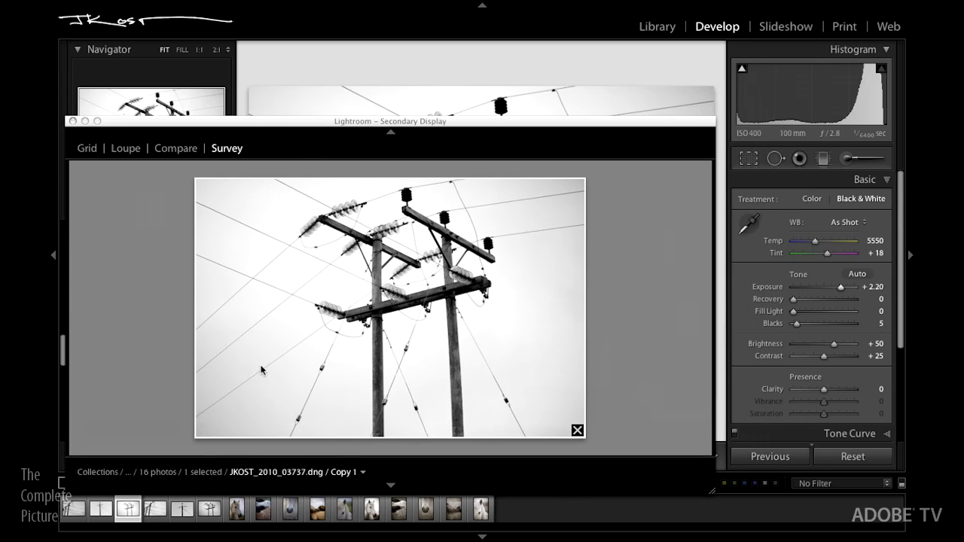
pyautogui.click(78, 512)
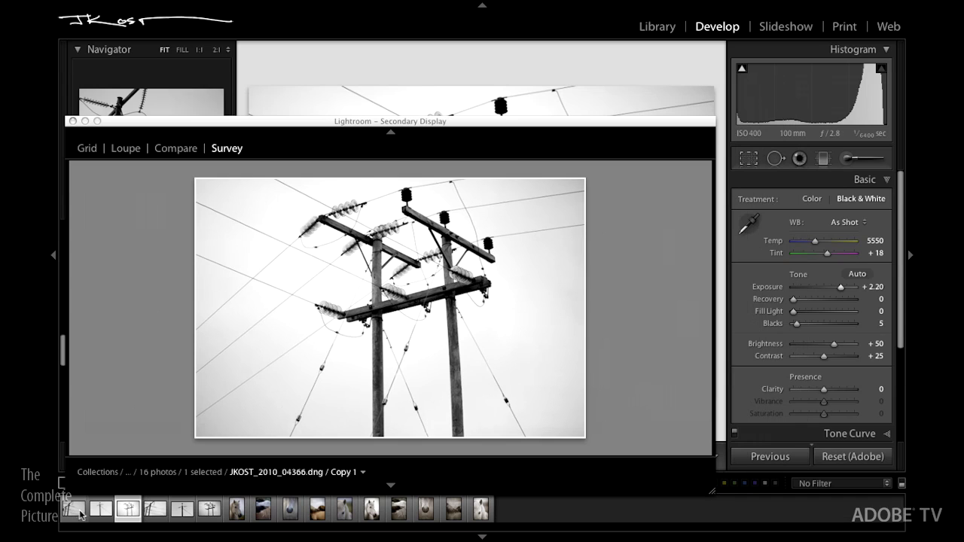
pyautogui.keyDown('shift'); pyautogui.click(78, 512); pyautogui.keyUp('shift')
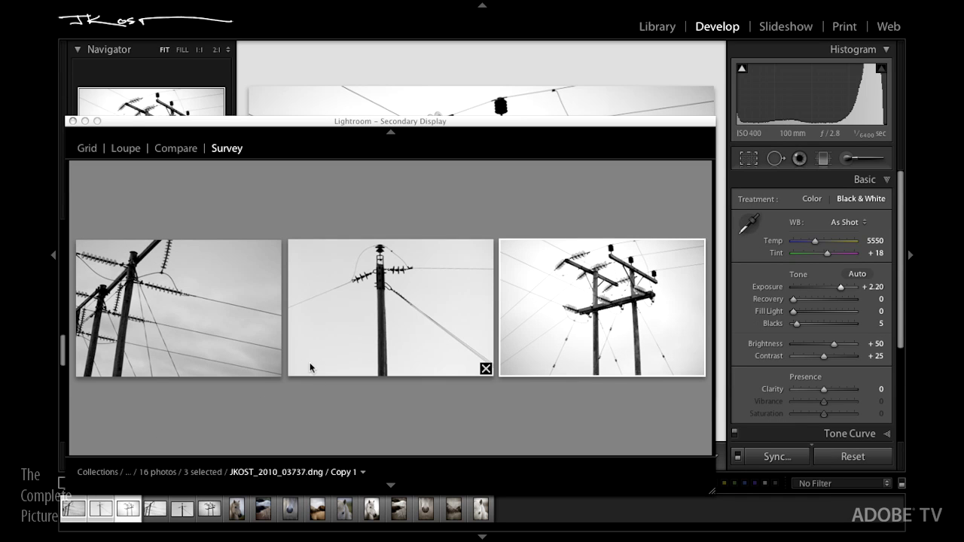
pyautogui.moveTo(714, 497); pyautogui.dragTo(677, 363)
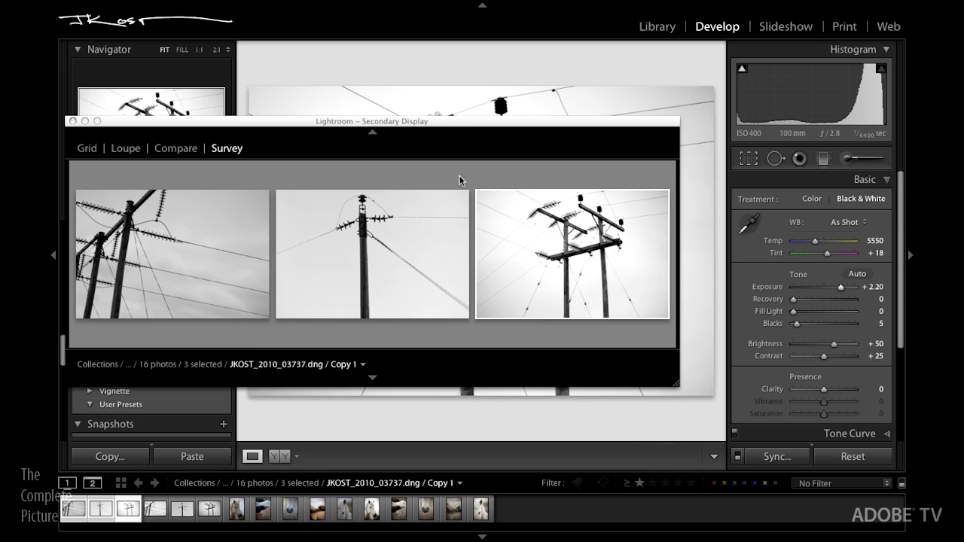
pyautogui.moveTo(443, 127); pyautogui.dragTo(429, 288)
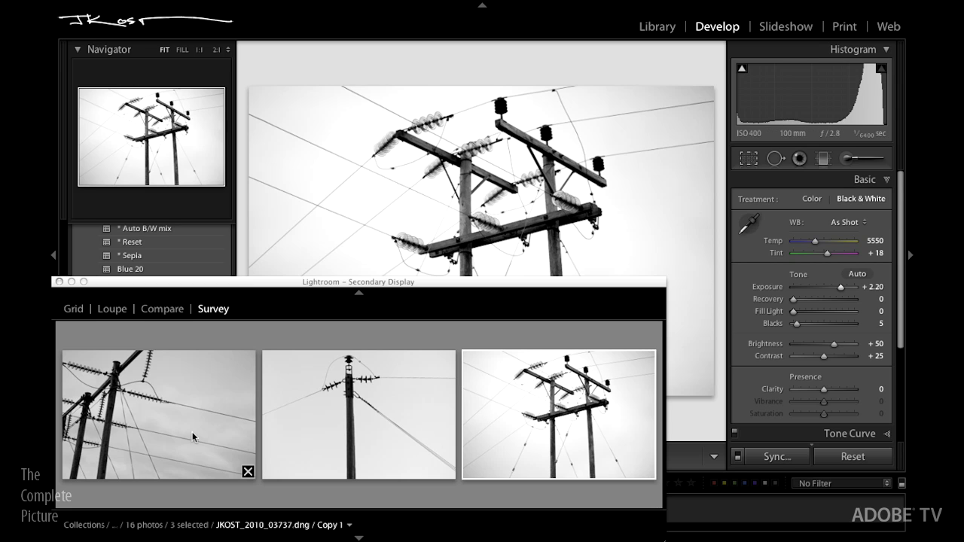
pyautogui.moveTo(426, 424)
pyautogui.moveTo(190, 445)
pyautogui.click(194, 427)
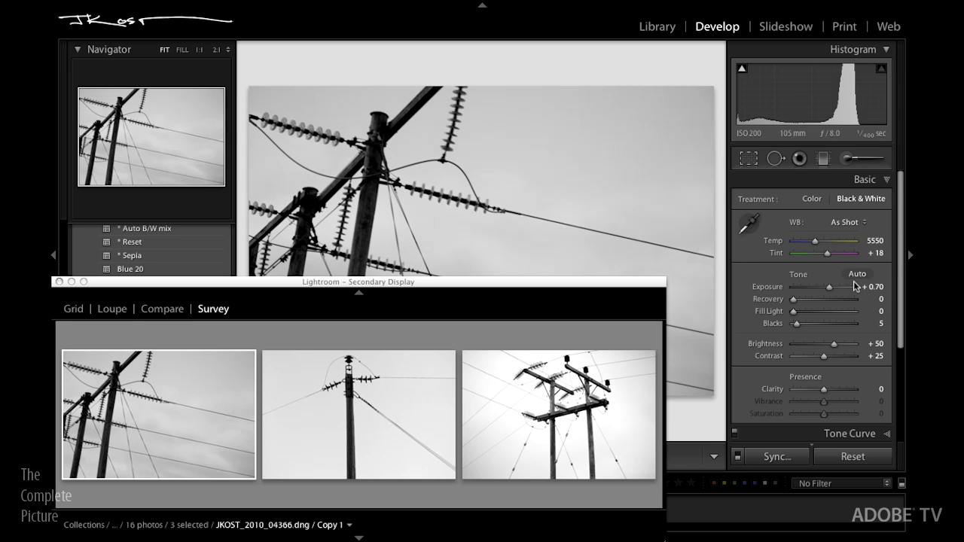
# Brighten the first pole photo slightly and raise its lens-profile Vignetting correction to 101
pyautogui.moveTo(830, 287)
pyautogui.moveTo(830, 287); pyautogui.dragTo(836, 287)
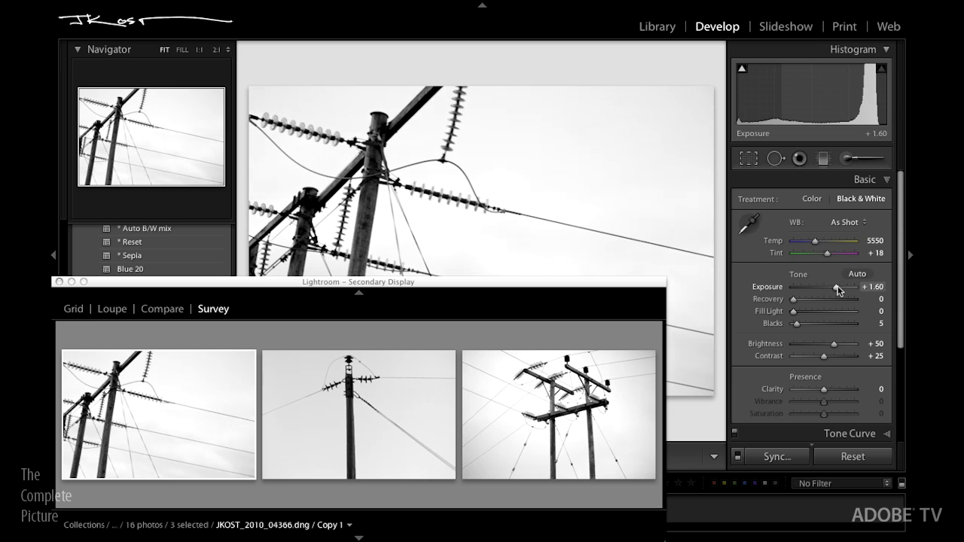
pyautogui.moveTo(405, 405)
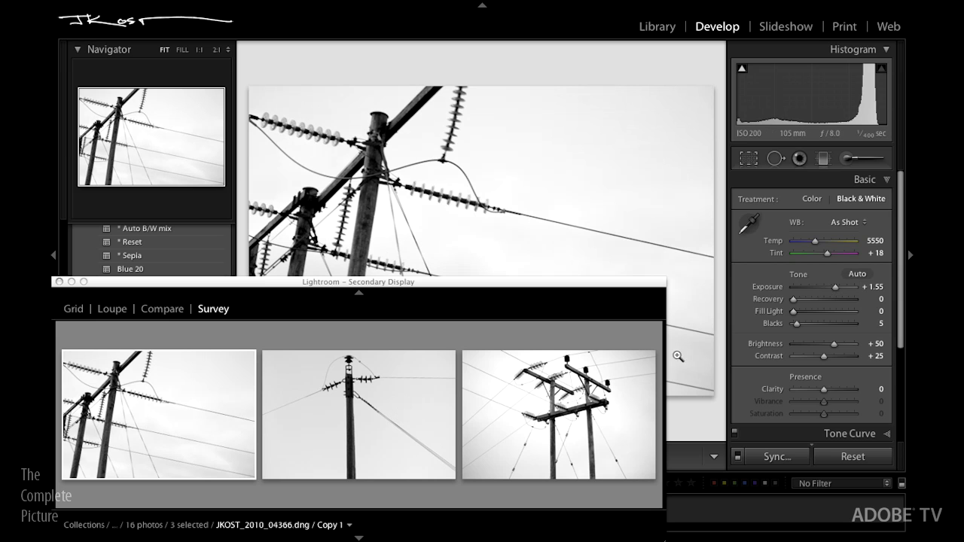
pyautogui.moveTo(902, 231); pyautogui.dragTo(902, 254)
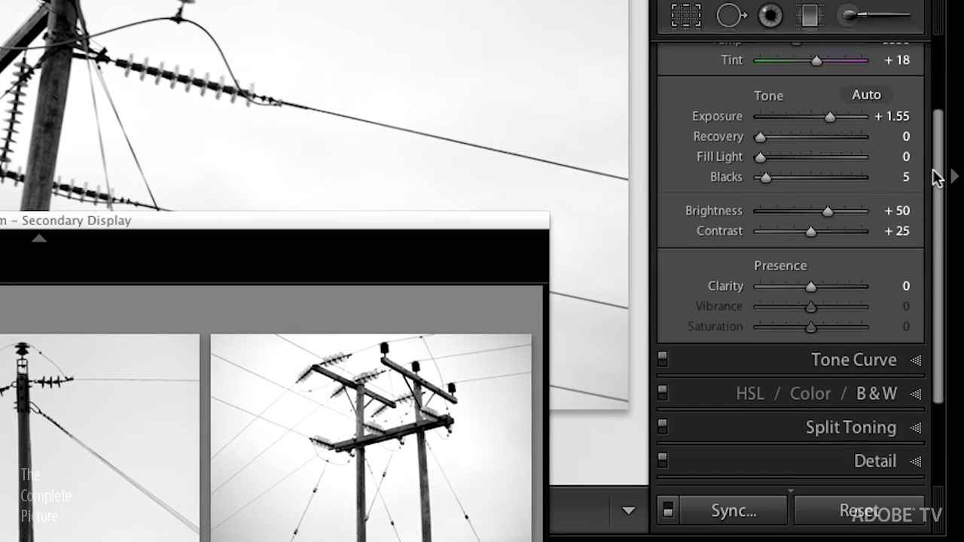
pyautogui.scroll(-5, 943, 403)
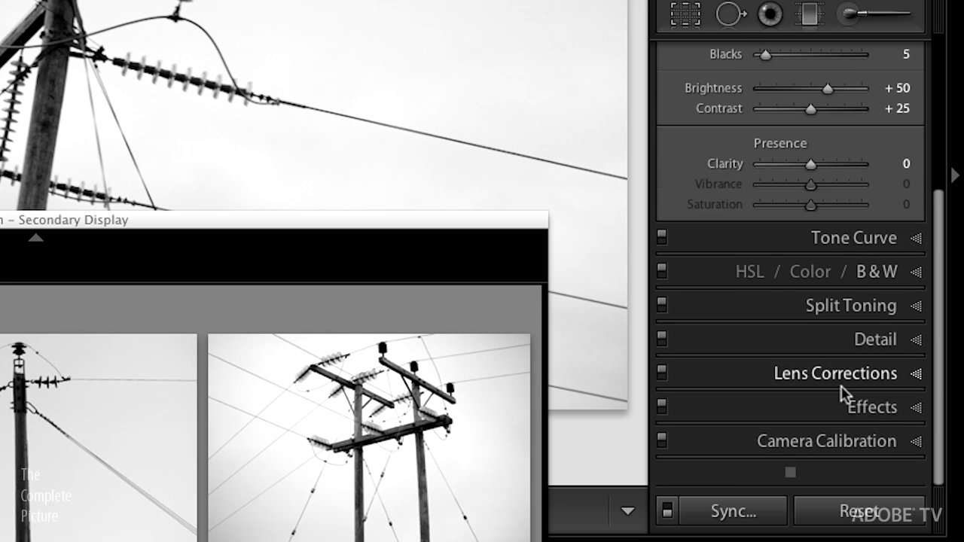
pyautogui.click(832, 376)
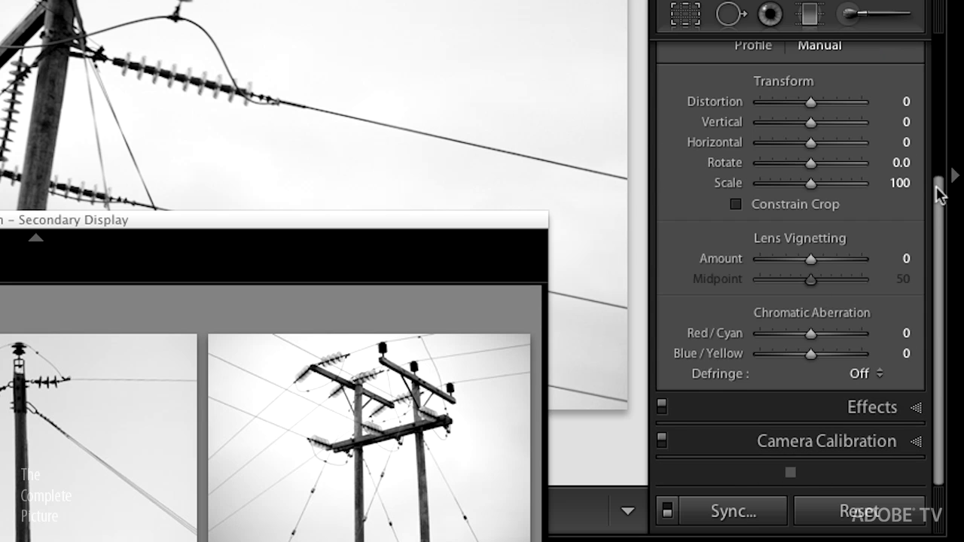
pyautogui.moveTo(940, 189); pyautogui.dragTo(940, 146)
pyautogui.click(749, 109)
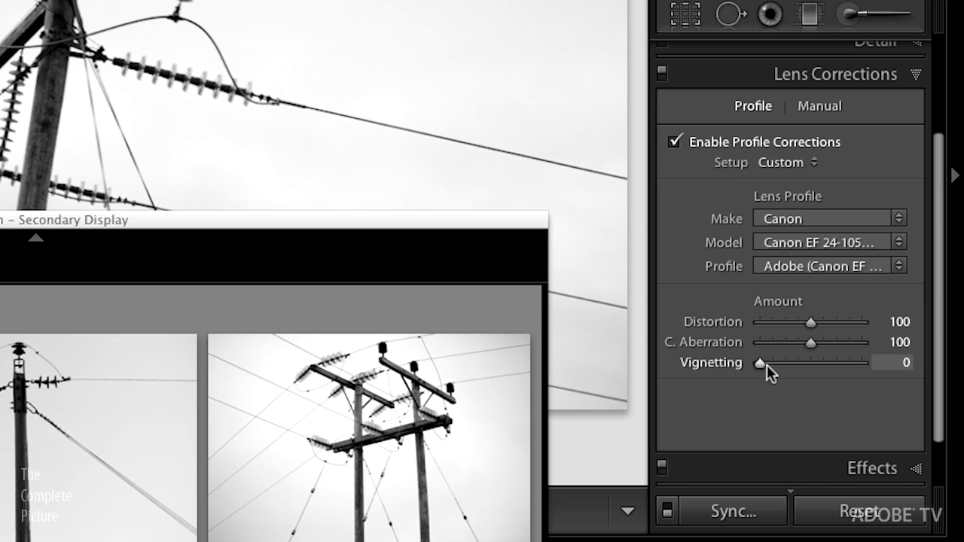
pyautogui.moveTo(761, 365); pyautogui.dragTo(813, 368)
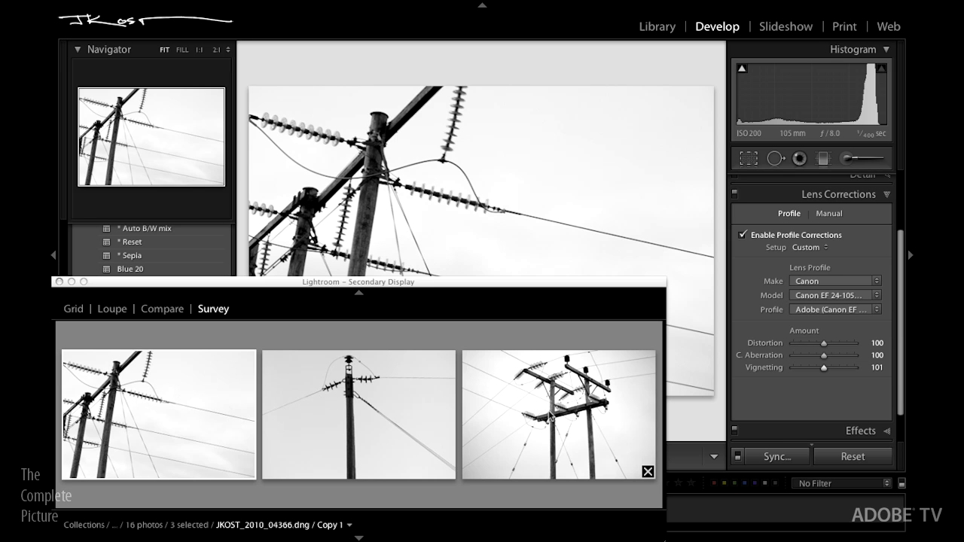
pyautogui.click(372, 407)
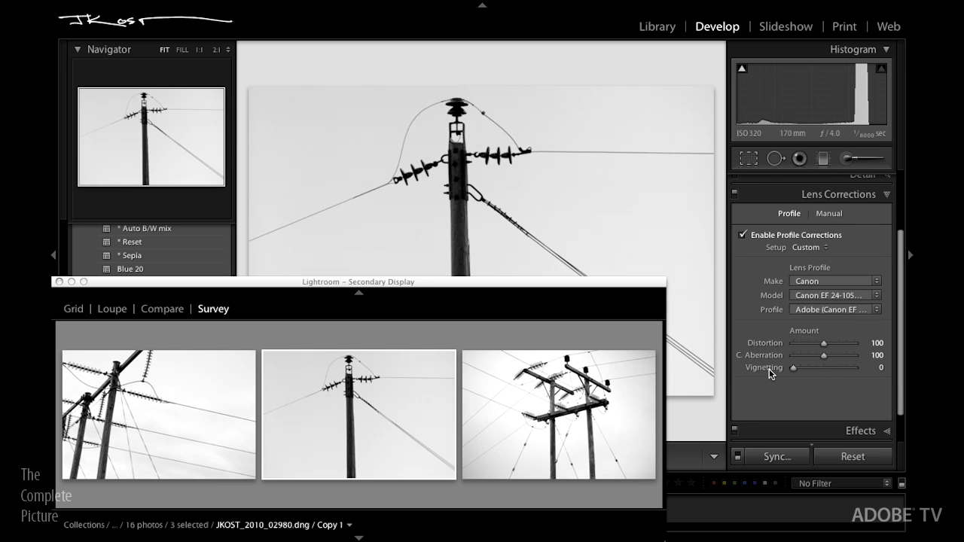
# Set Vignetting to 100 on the two-pole photo and the single-pole photo's exposure to +2.05
pyautogui.click(566, 419)
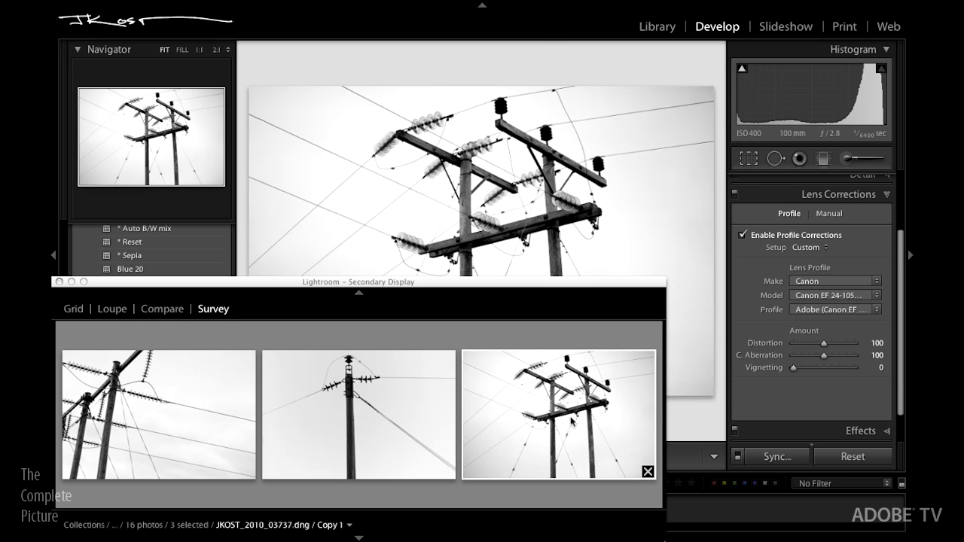
pyautogui.doubleClick(764, 368)
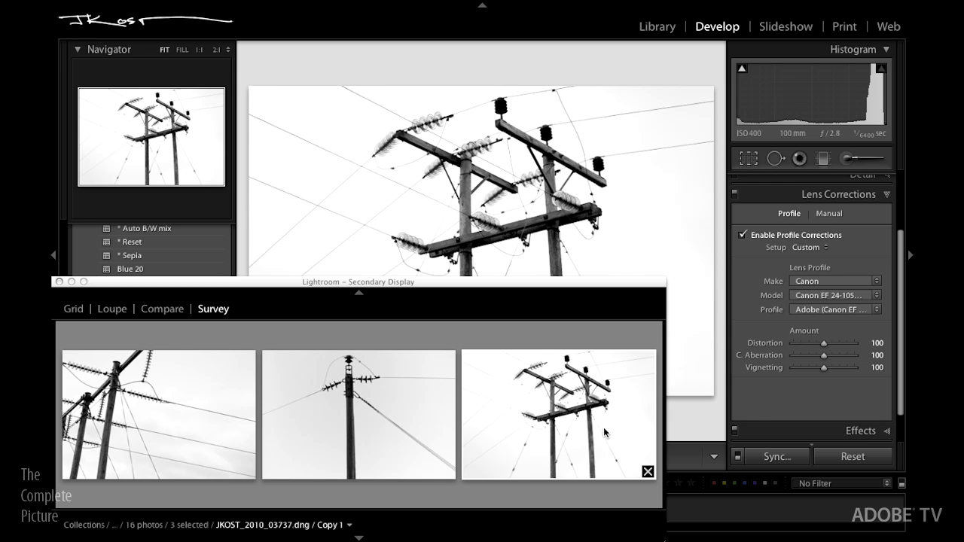
pyautogui.click(396, 382)
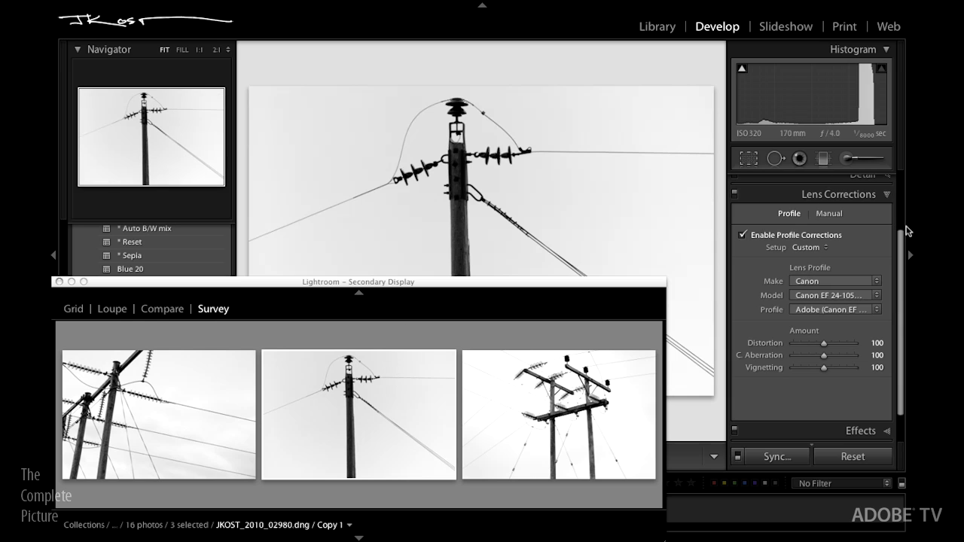
pyautogui.scroll(3, 829, 241)
pyautogui.click(862, 183)
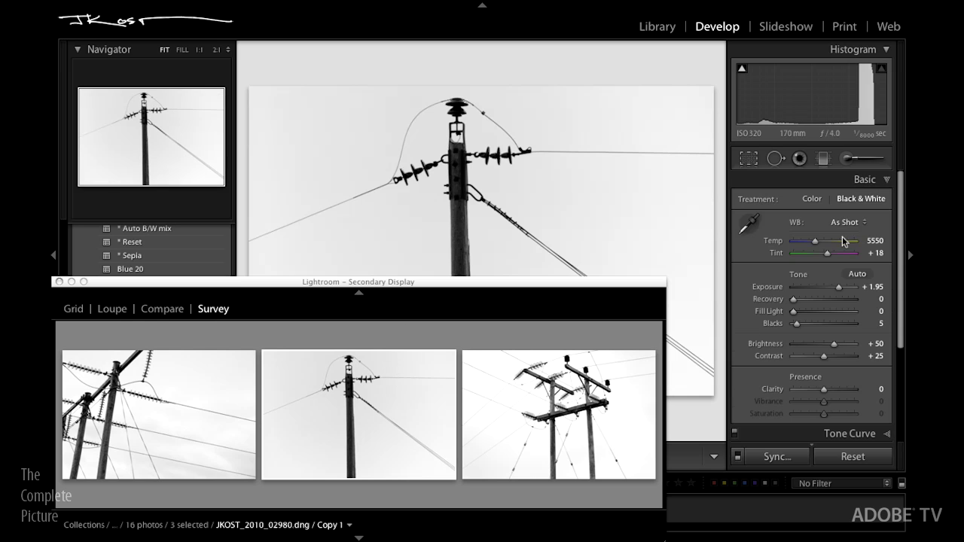
pyautogui.moveTo(839, 288); pyautogui.dragTo(838, 283)
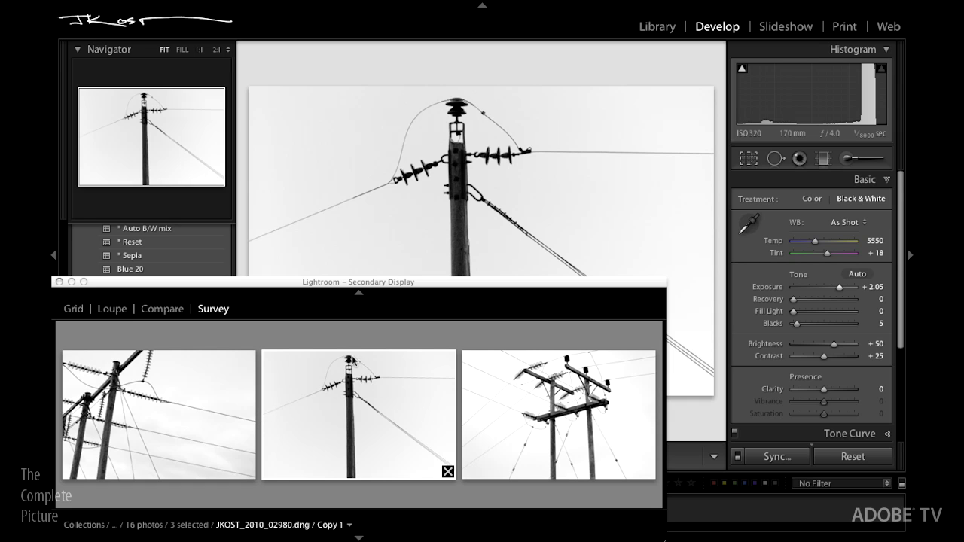
# Rotate the single-pole photo's crop to straighten the pole and shift the image upward
pyautogui.press('r')
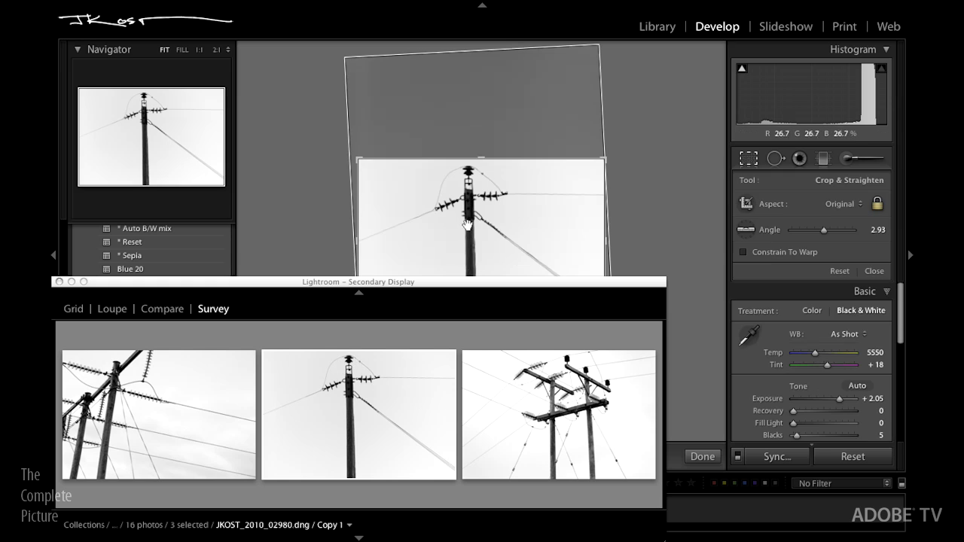
pyautogui.moveTo(467, 223); pyautogui.dragTo(470, 241)
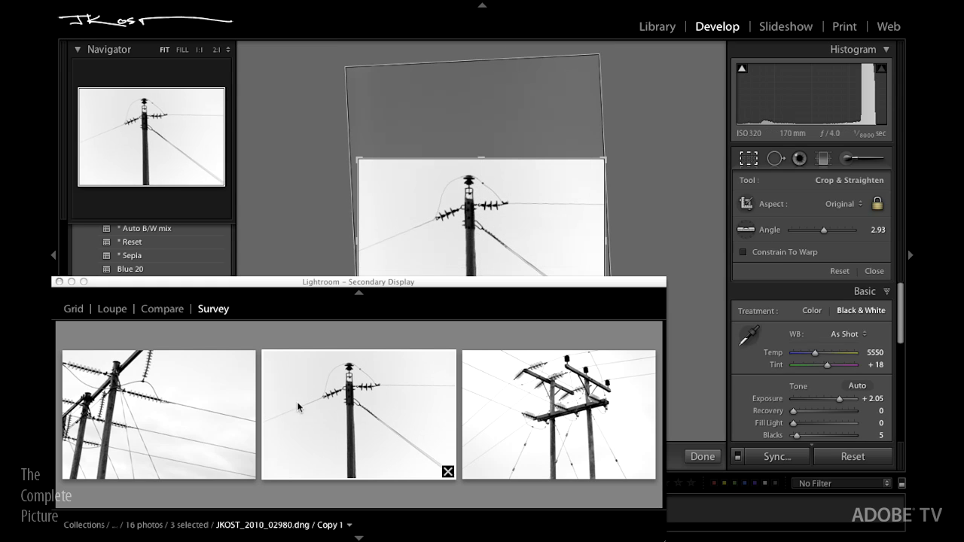
pyautogui.moveTo(442, 267); pyautogui.dragTo(452, 241)
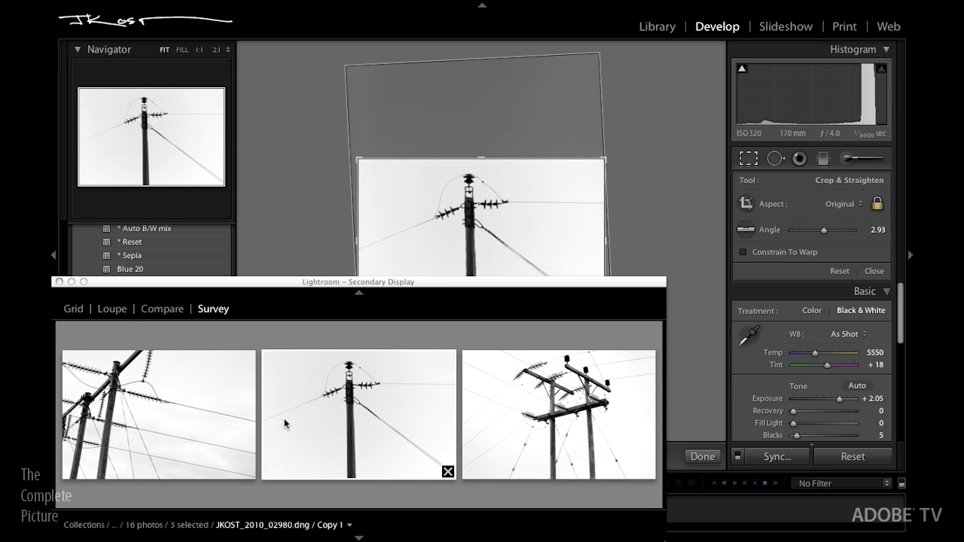
# Tighten, reposition and slightly enlarge the crop on the two-pole photo
pyautogui.click(480, 403)
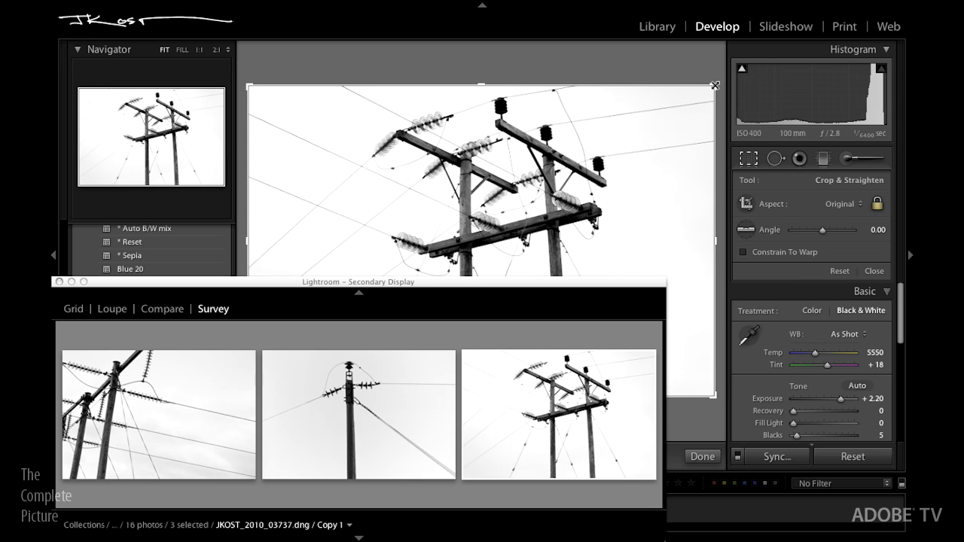
pyautogui.moveTo(716, 85); pyautogui.dragTo(695, 100)
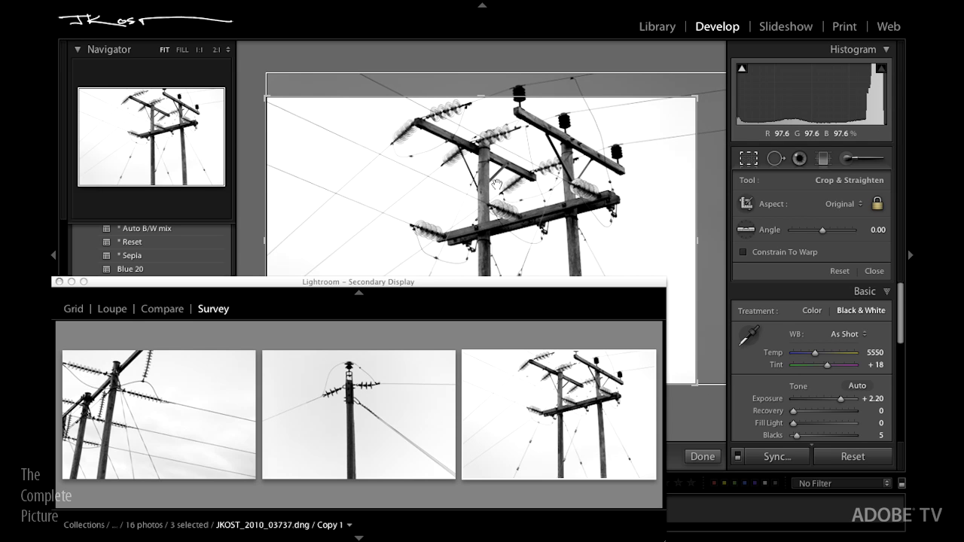
pyautogui.moveTo(495, 186); pyautogui.dragTo(494, 218)
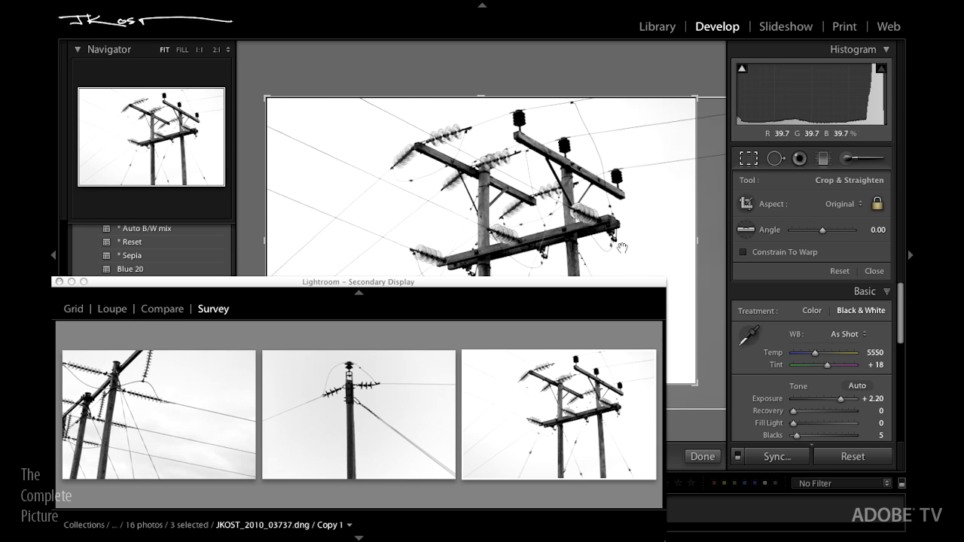
pyautogui.moveTo(694, 386); pyautogui.dragTo(709, 400)
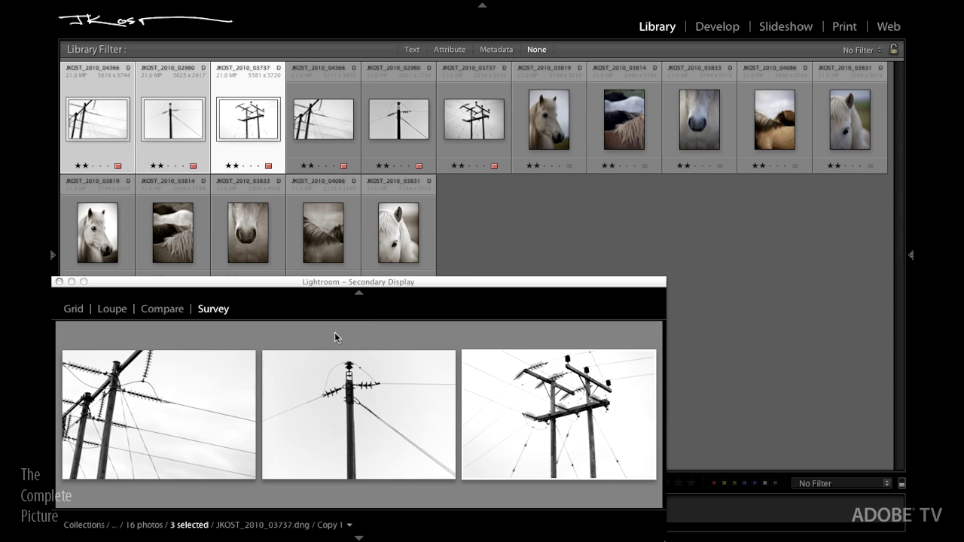
# Close the Secondary Display and show the ten selected horse photos in Survey view
pyautogui.click(59, 281)
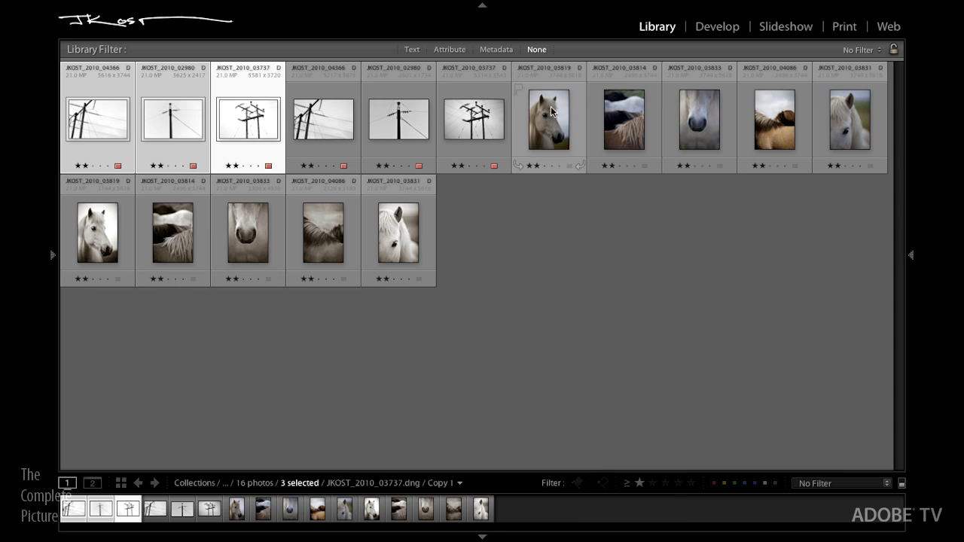
pyautogui.click(529, 168)
pyautogui.keyDown('shift'); pyautogui.click(395, 253); pyautogui.keyUp('shift')
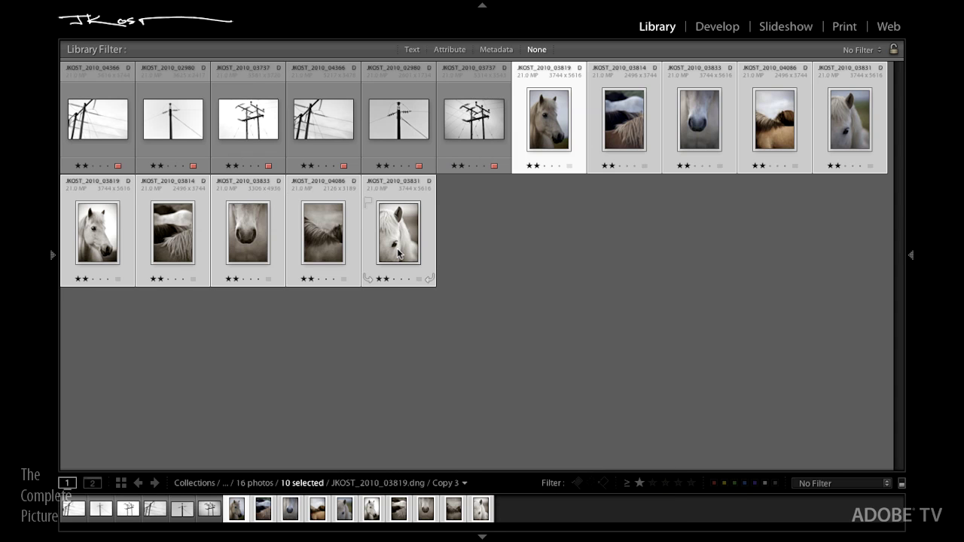
pyautogui.press('n')
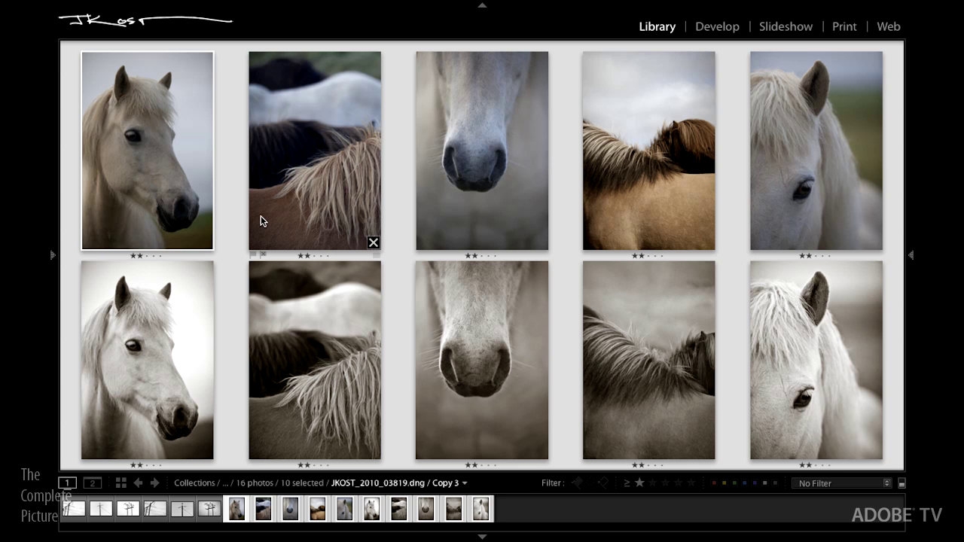
# Rearrange the horse photos within the Survey view
pyautogui.moveTo(340, 181); pyautogui.dragTo(545, 172)
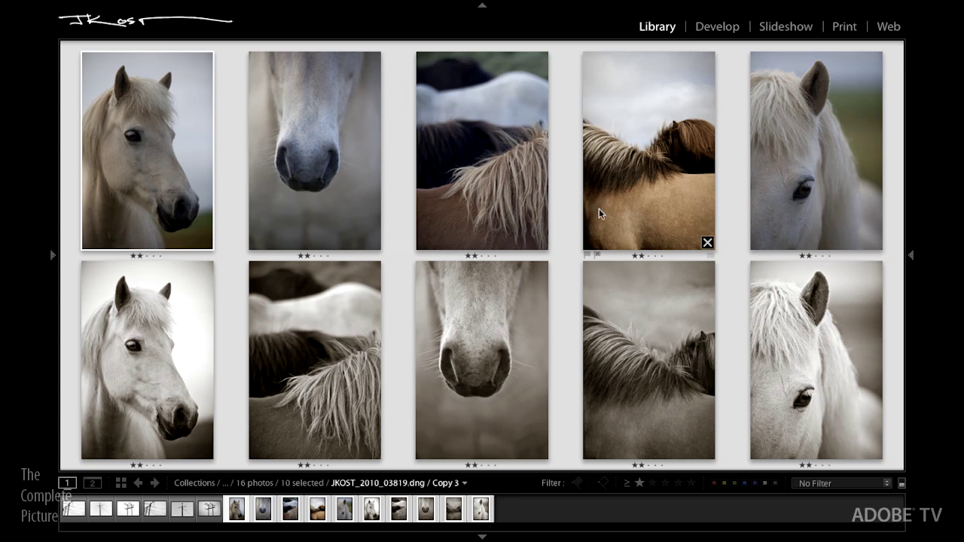
pyautogui.moveTo(492, 180); pyautogui.dragTo(358, 168)
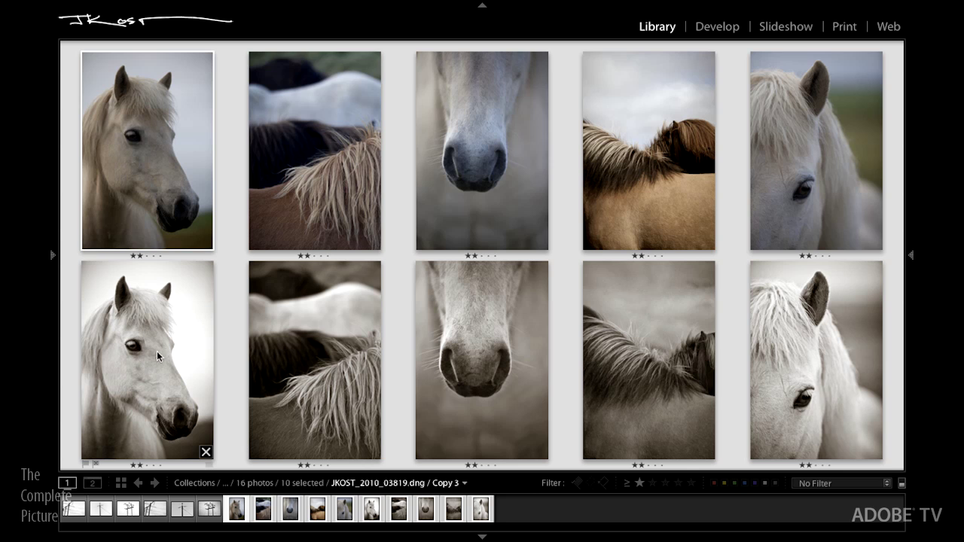
pyautogui.click(234, 510)
# View the colour white-horse portrait beside its sepia copy, zoomed on the eye, then return to the grid
pyautogui.press('n')
pyautogui.keyDown('ctrl'); pyautogui.click(371, 510); pyautogui.keyUp('ctrl')
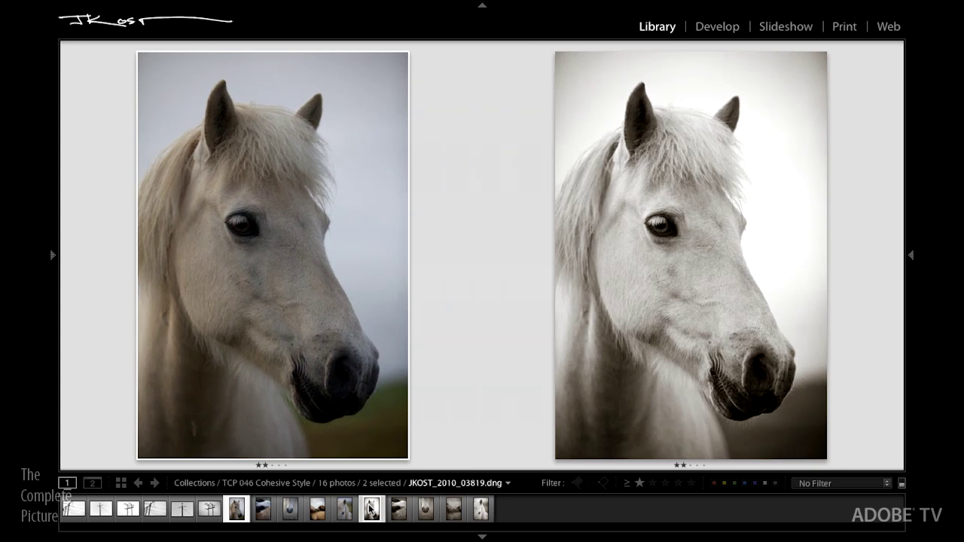
pyautogui.press('c')
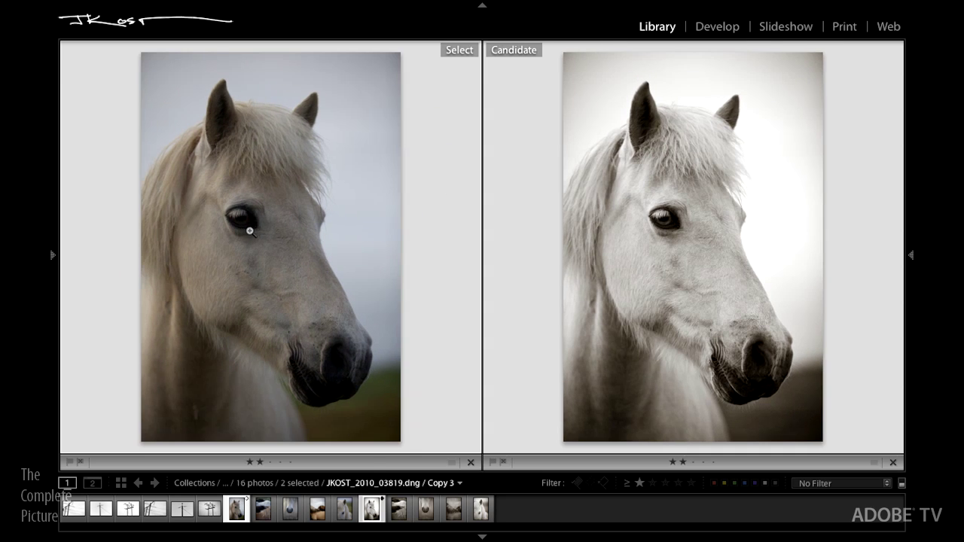
pyautogui.click(241, 225)
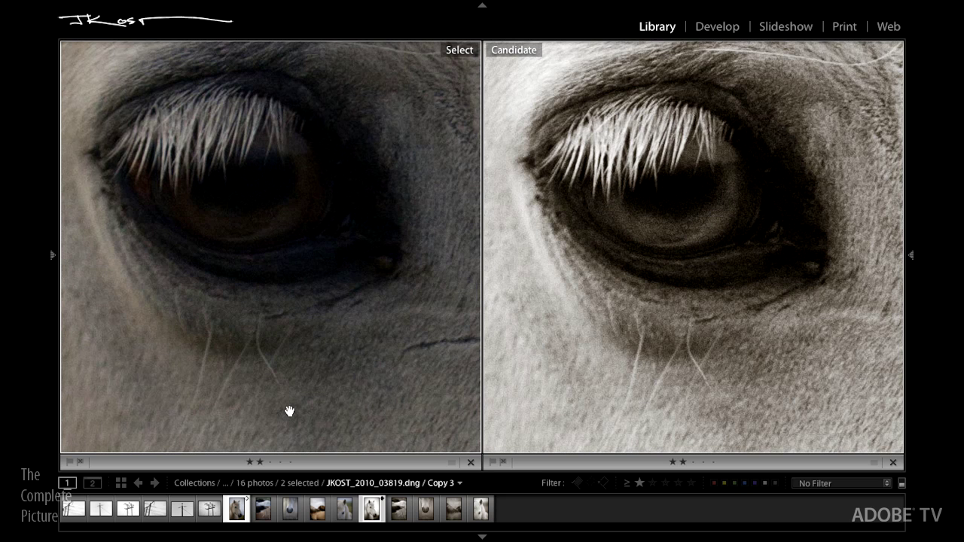
pyautogui.press('g')
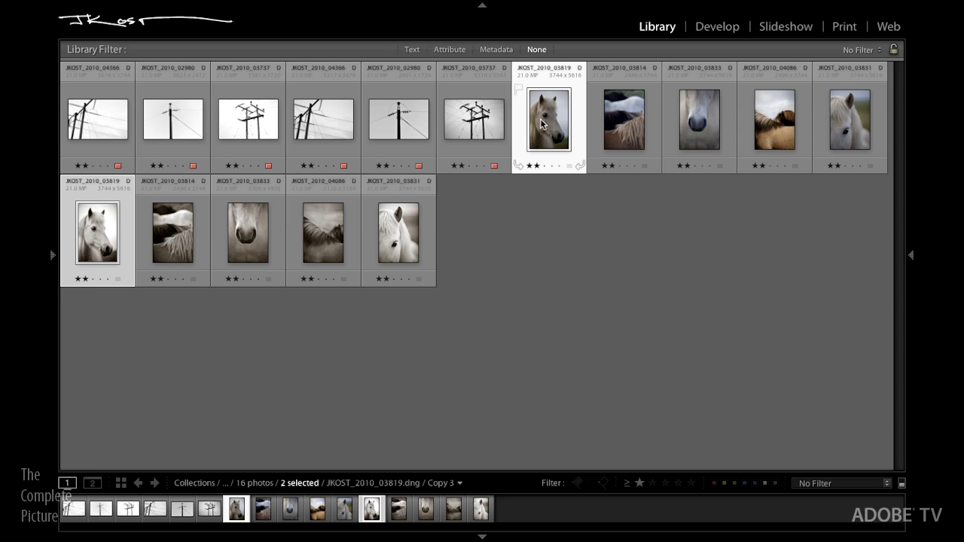
# Open the colour white-horse portrait alone in Develop, previewing black and white before reverting to colour
pyautogui.click(535, 83)
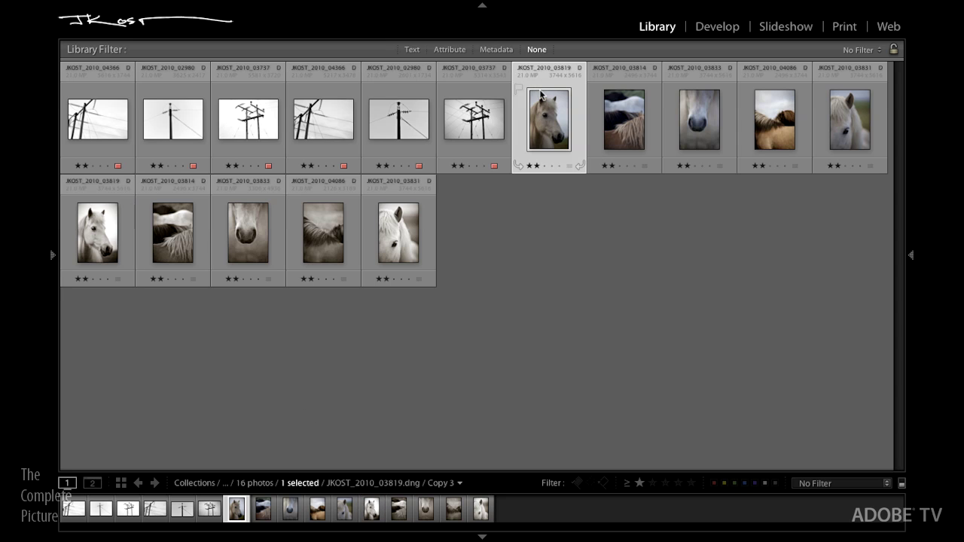
pyautogui.press('d')
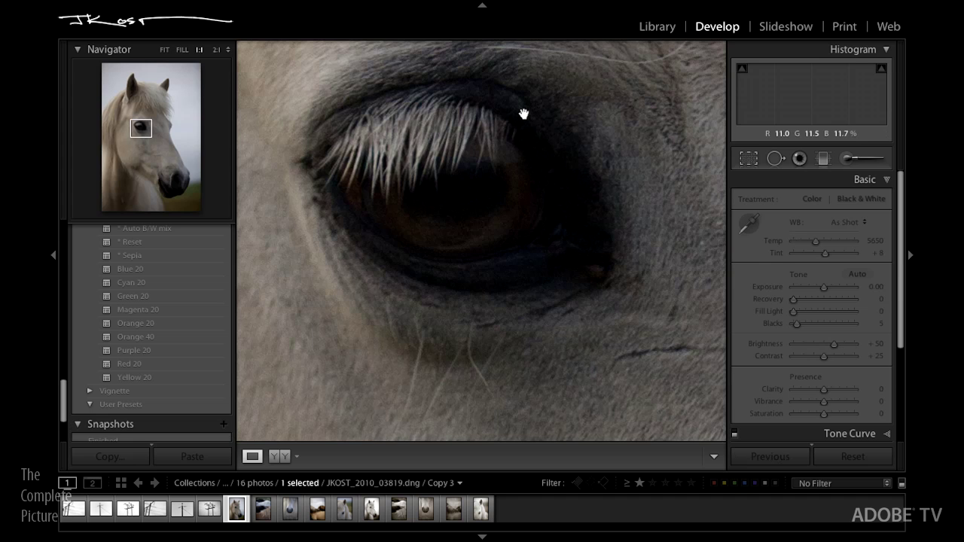
pyautogui.click(534, 125)
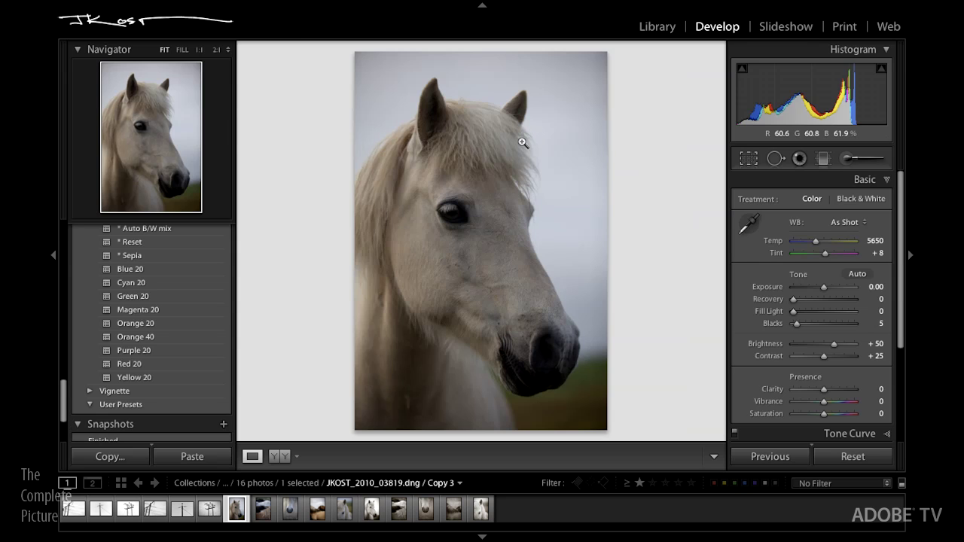
pyautogui.press('v')
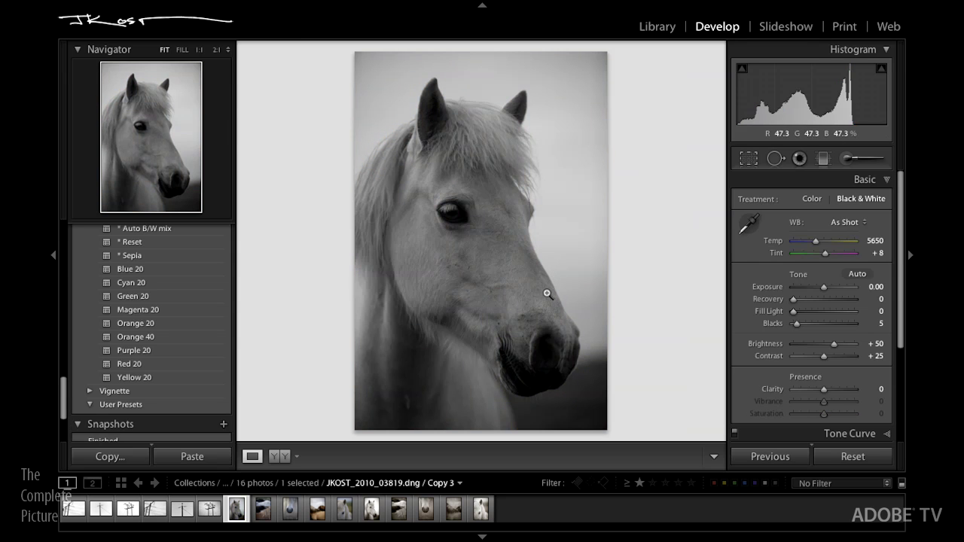
pyautogui.press('v')
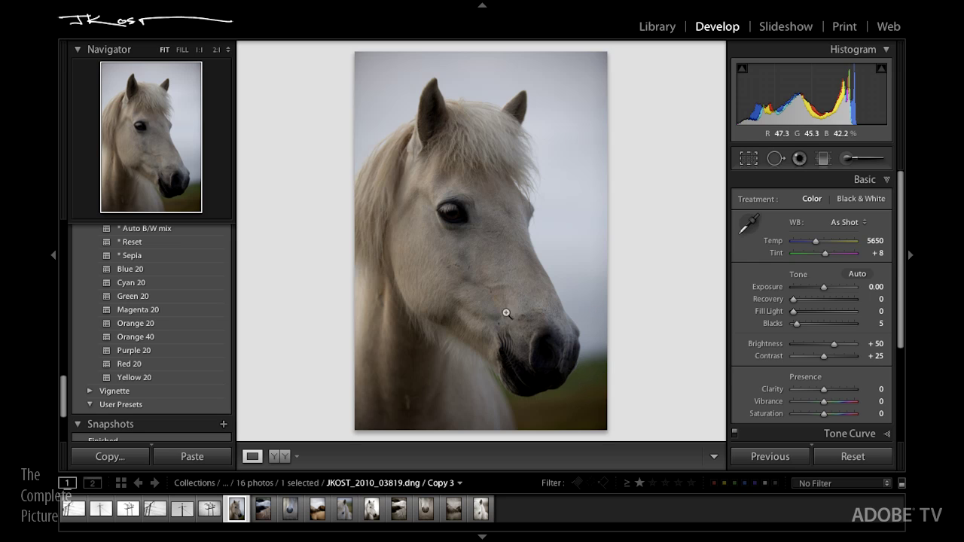
pyautogui.click(316, 517)
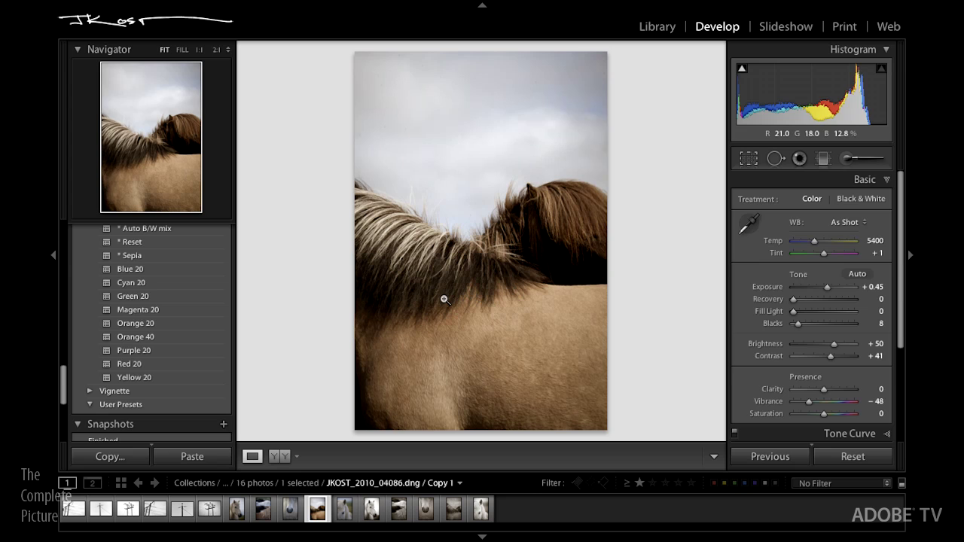
pyautogui.click(236, 512)
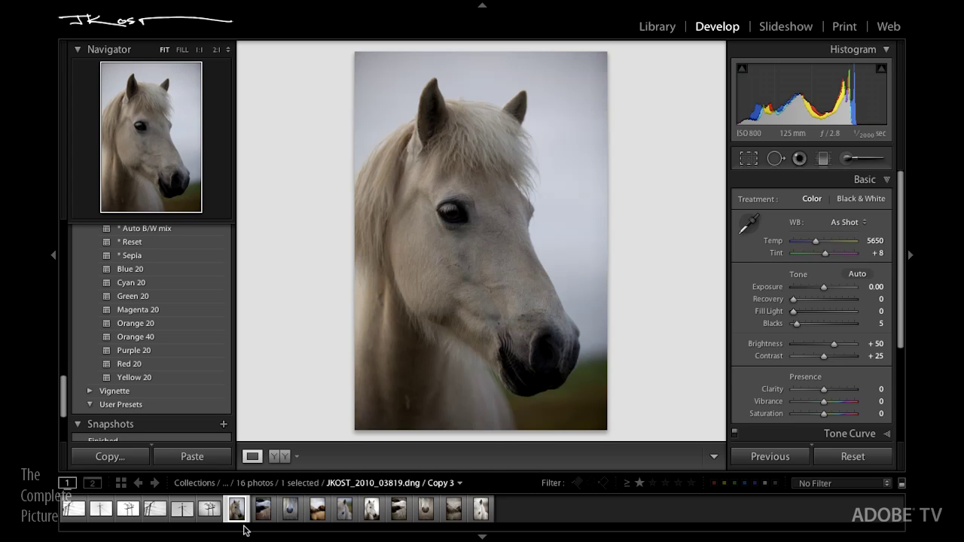
# Convert the white horse portrait to black and white with Exposure +1.15 and Clarity +39
pyautogui.press('v')
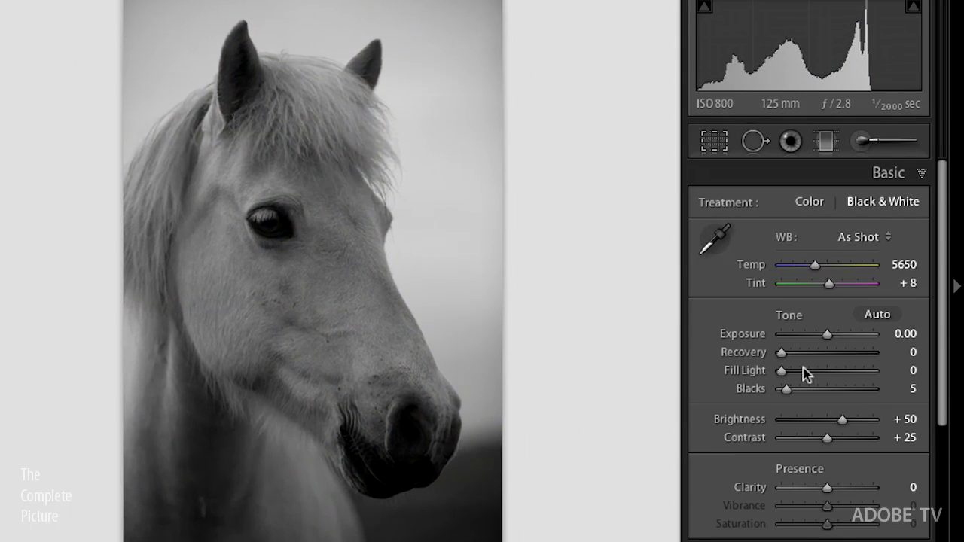
pyautogui.moveTo(833, 333); pyautogui.dragTo(838, 335)
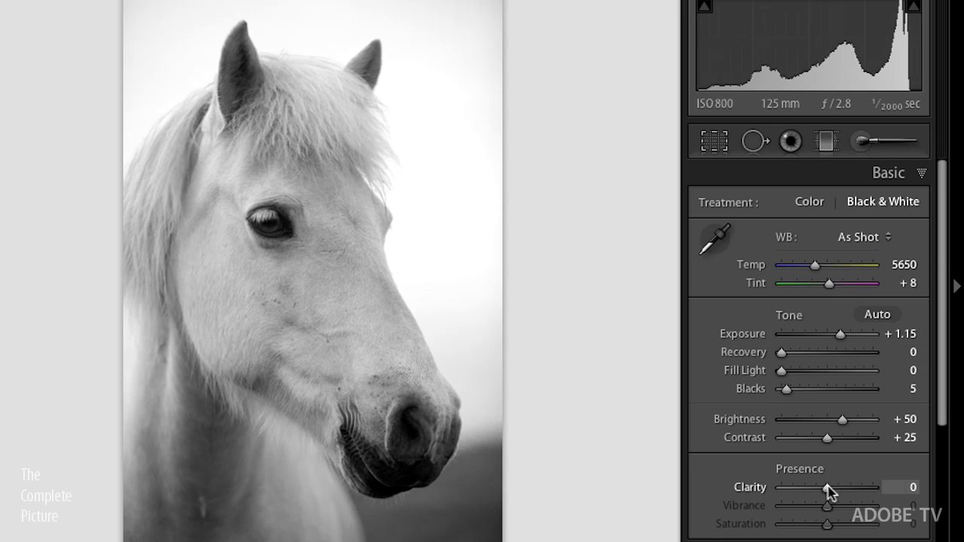
pyautogui.moveTo(831, 489); pyautogui.dragTo(887, 485)
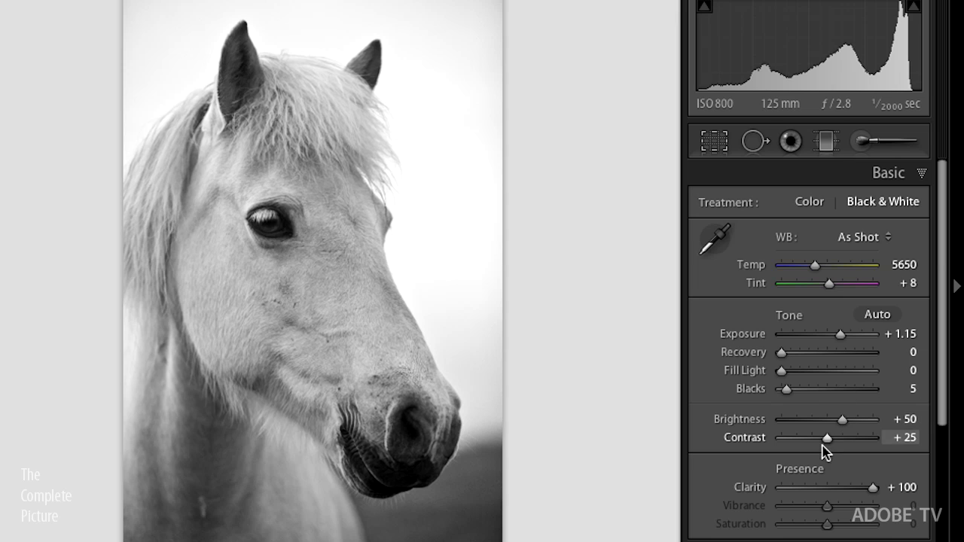
pyautogui.click(850, 488)
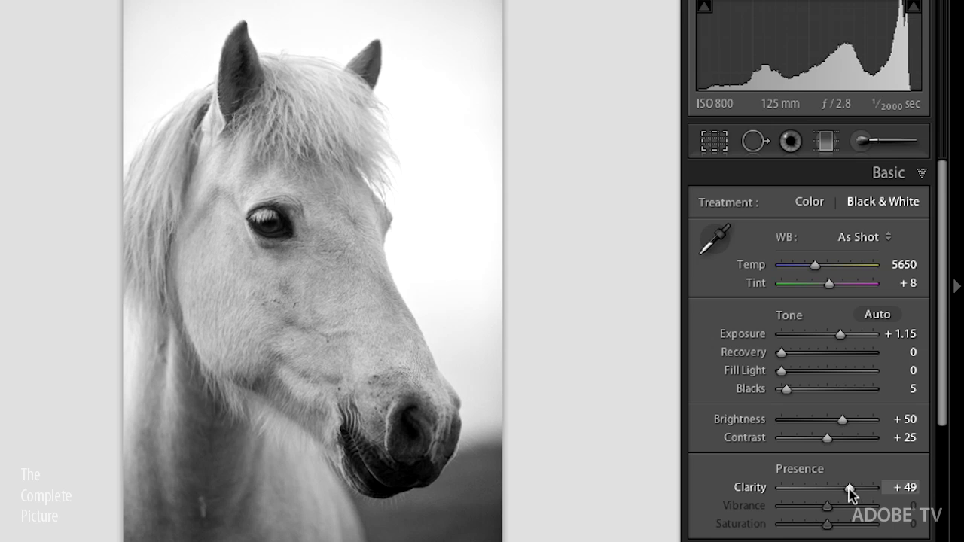
pyautogui.moveTo(850, 488); pyautogui.dragTo(831, 505)
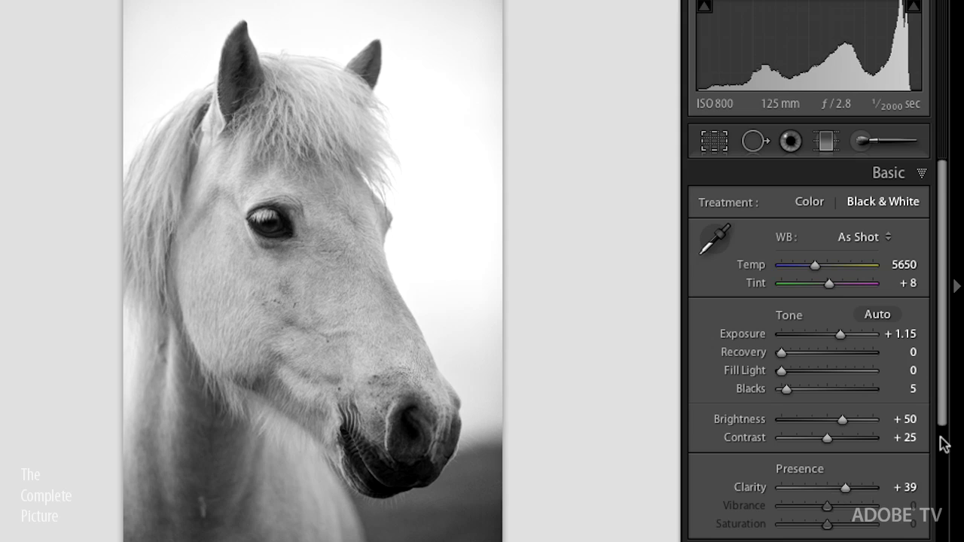
# Apply the Sepia split-toning preset, then set Shadows Hue 41 and Saturation 27
pyautogui.scroll(-5, 946, 441)
pyautogui.scroll(-1, 888, 437)
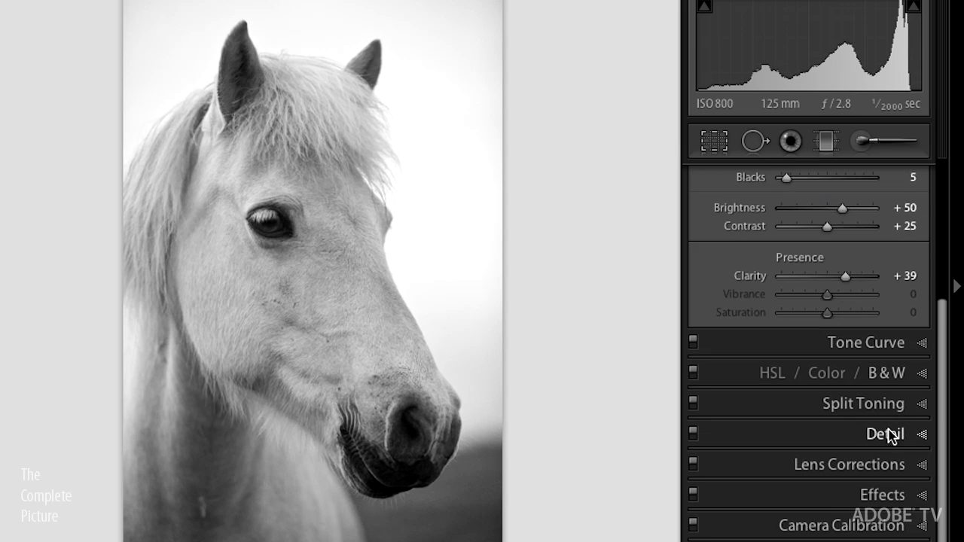
pyautogui.click(876, 414)
pyautogui.moveTo(782, 407)
pyautogui.mouseDown()
pyautogui.moveTo(813, 411)
pyautogui.moveTo(786, 388)
pyautogui.moveTo(795, 393)
pyautogui.mouseUp()
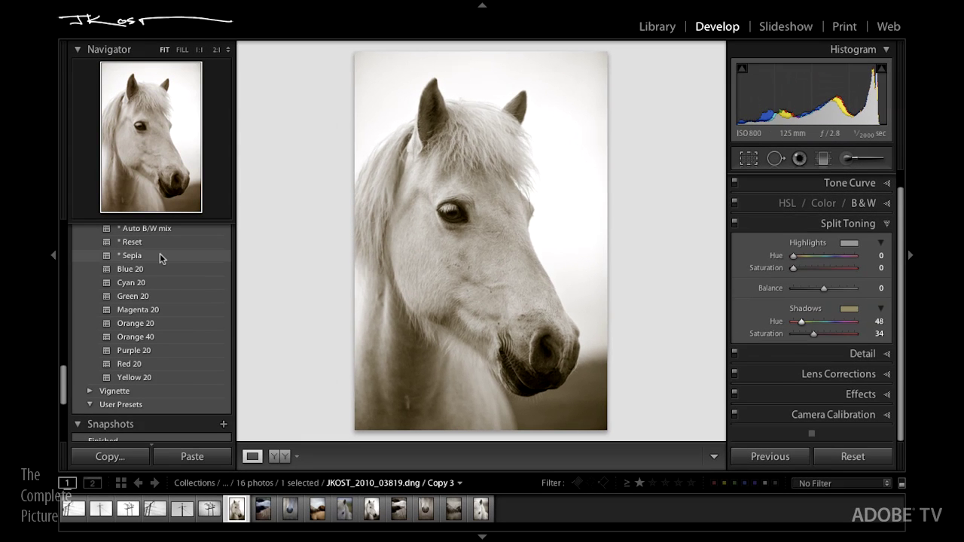
pyautogui.click(159, 257)
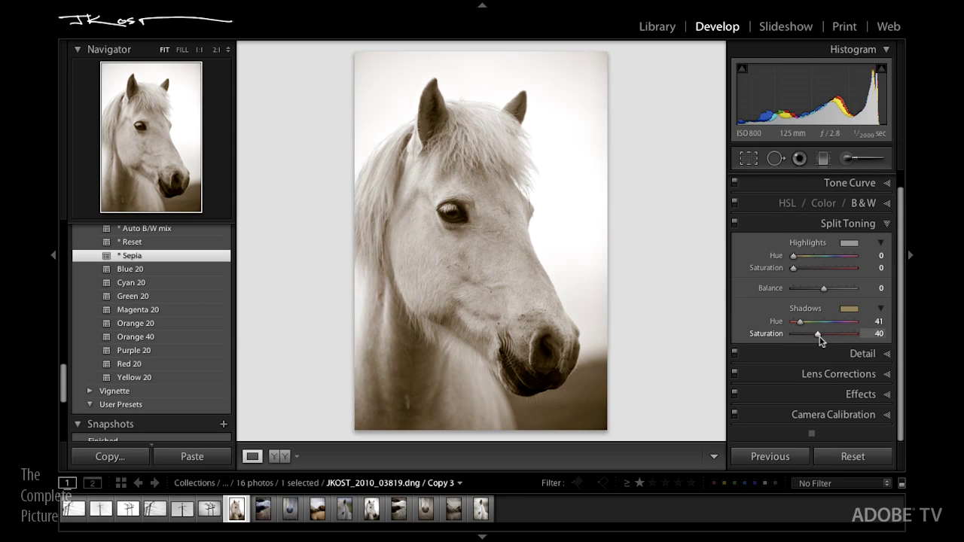
pyautogui.moveTo(819, 341); pyautogui.dragTo(808, 340)
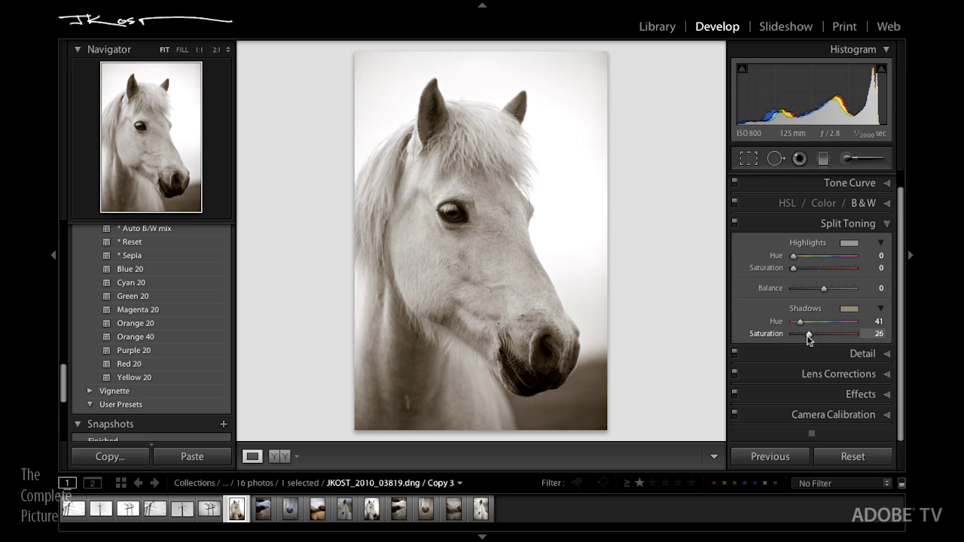
pyautogui.click(888, 395)
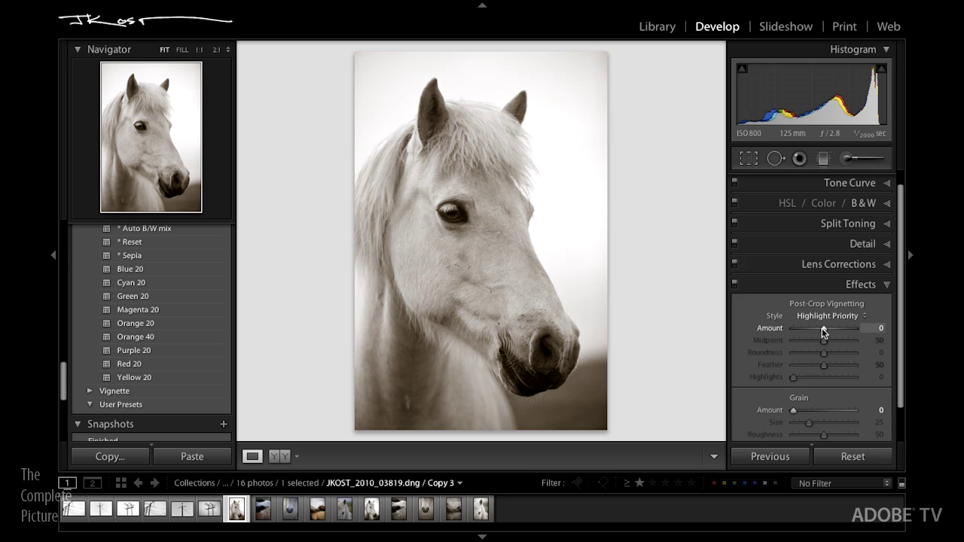
# Add a Color Priority post-crop vignette with Amount −26 and Feather 100
pyautogui.moveTo(823, 330); pyautogui.dragTo(813, 332)
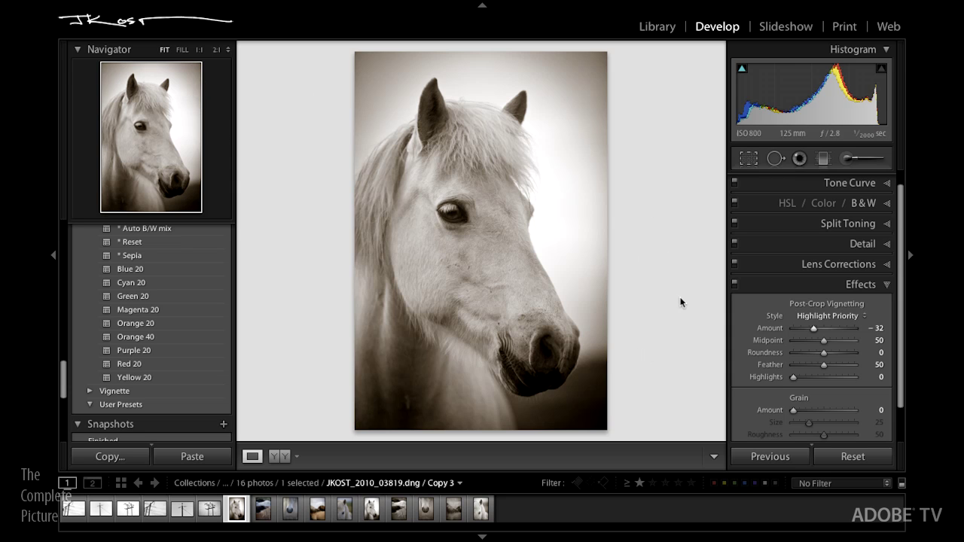
pyautogui.click(827, 316)
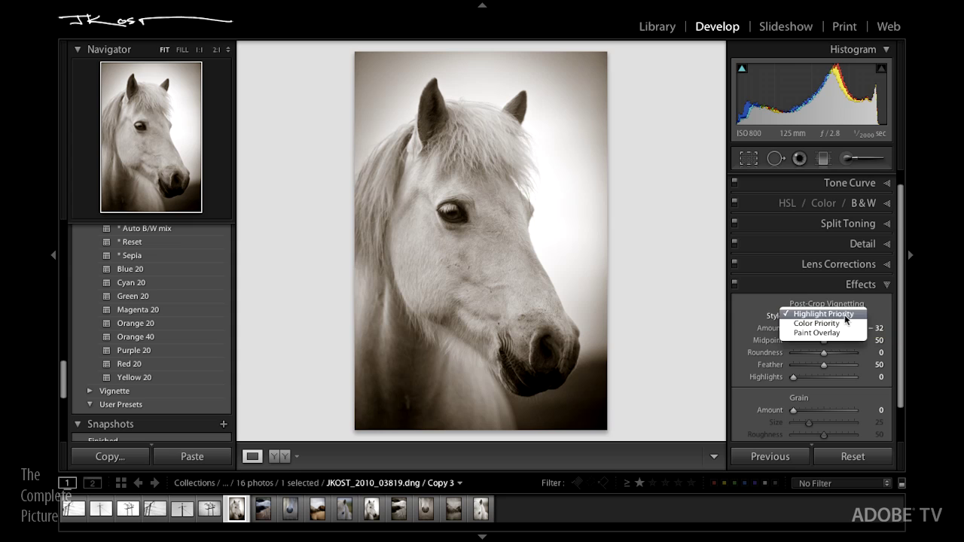
pyautogui.click(839, 327)
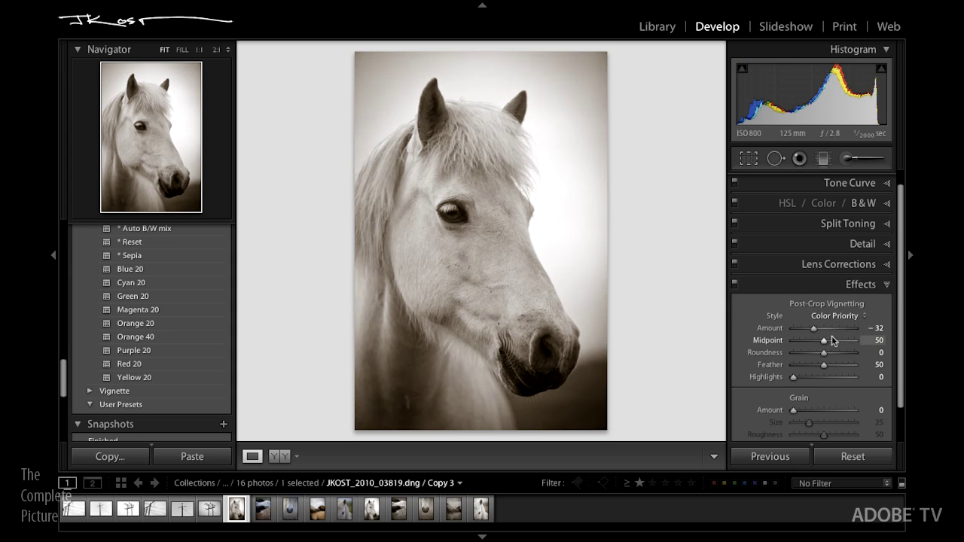
pyautogui.moveTo(815, 331); pyautogui.dragTo(818, 332)
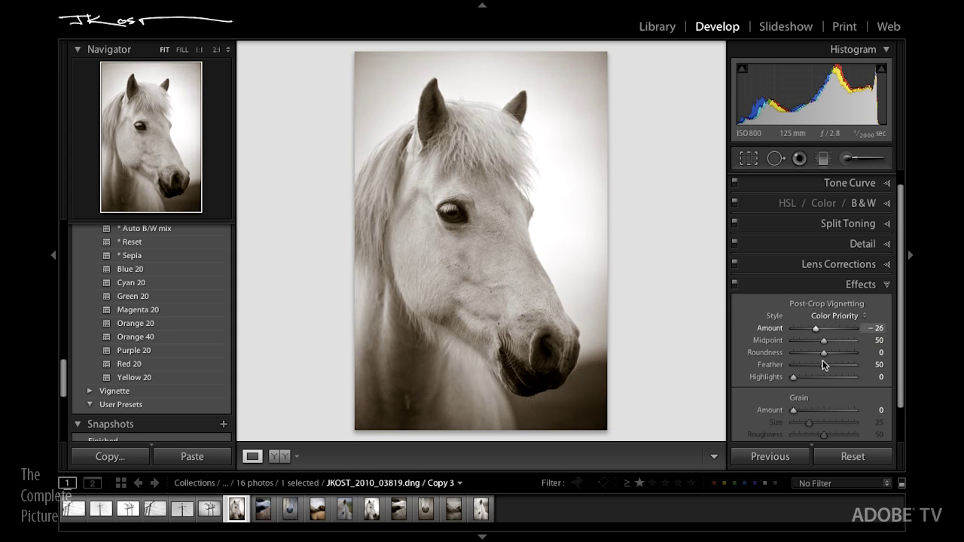
pyautogui.moveTo(825, 366); pyautogui.dragTo(859, 369)
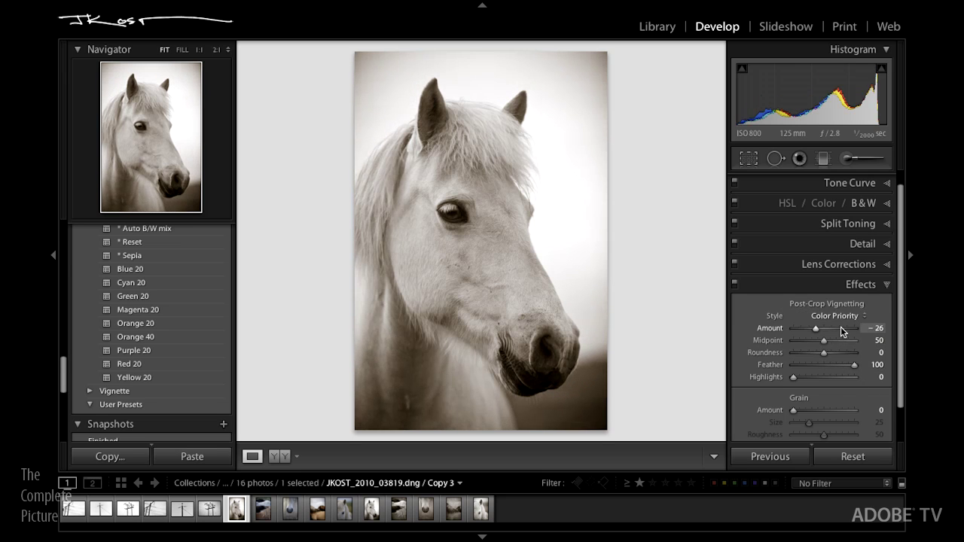
pyautogui.click(448, 215)
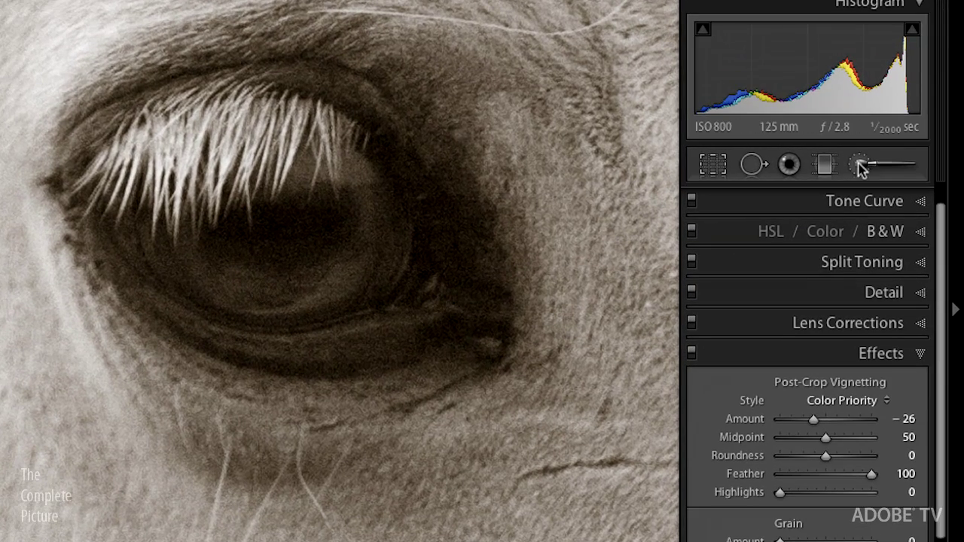
# Set up an Adjustment Brush with Saturation reset to 0 and a raised Exposure
pyautogui.click(861, 166)
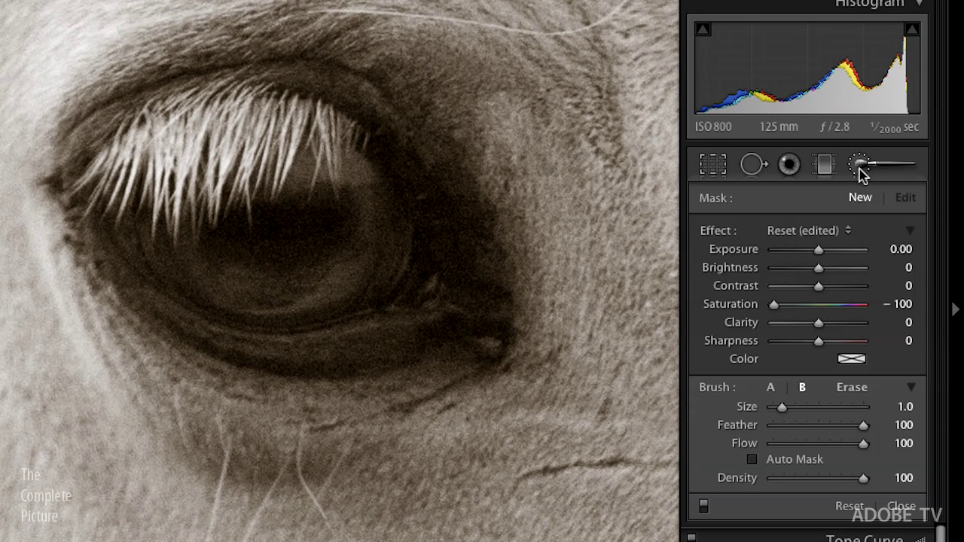
pyautogui.doubleClick(745, 307)
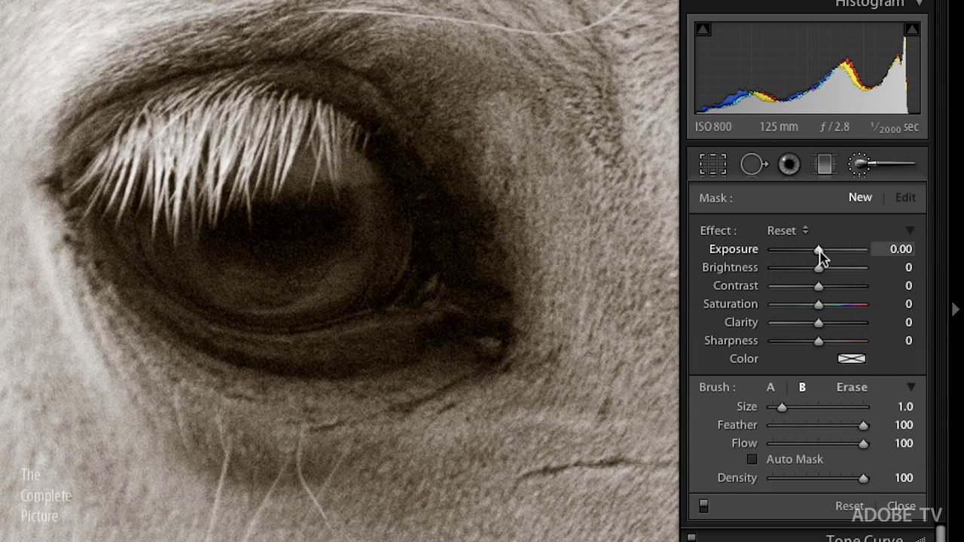
pyautogui.moveTo(819, 252); pyautogui.dragTo(836, 258)
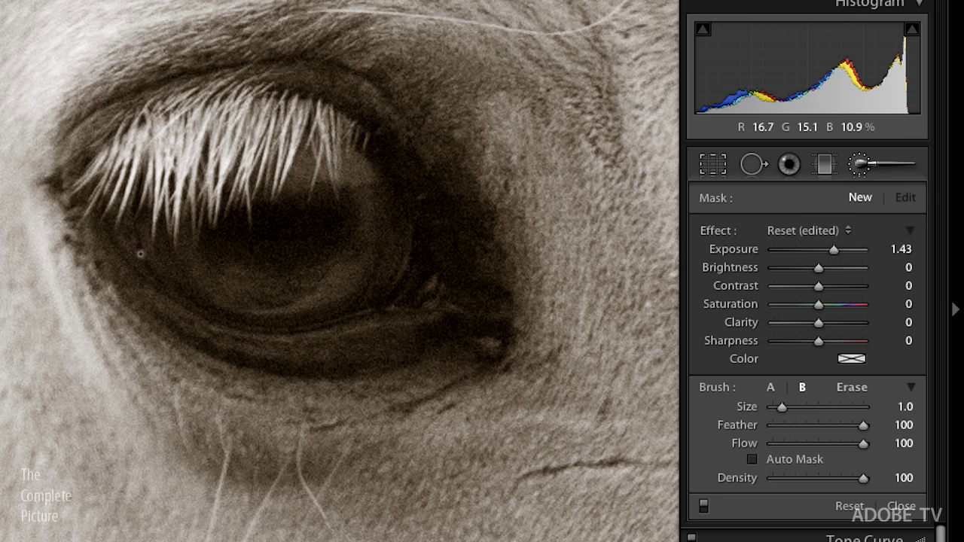
# Paint brightness onto the horse's iris, lower the brush Exposure to +0.55, and zoom back out
pyautogui.scroll(5, 142, 254)
pyautogui.scroll(1, 146, 247)
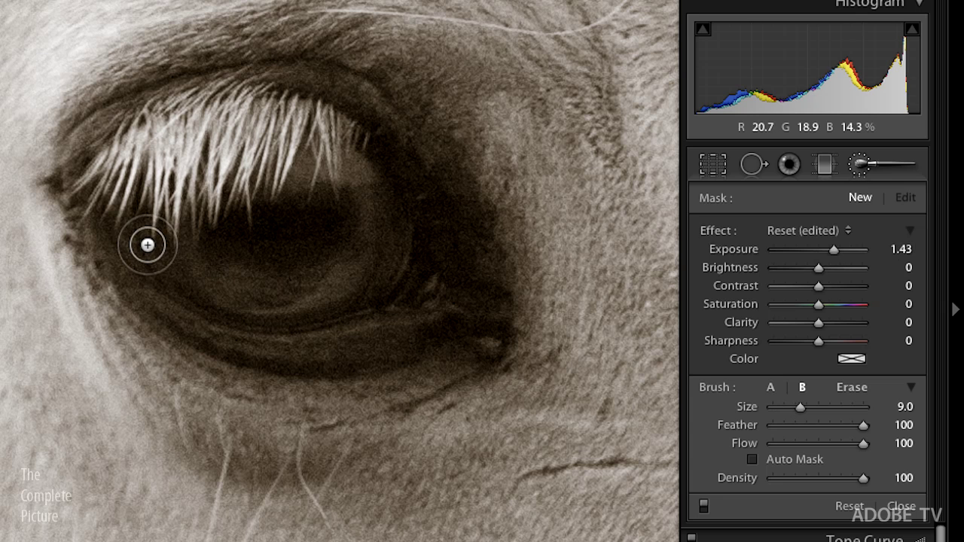
pyautogui.scroll(-2, 181, 240)
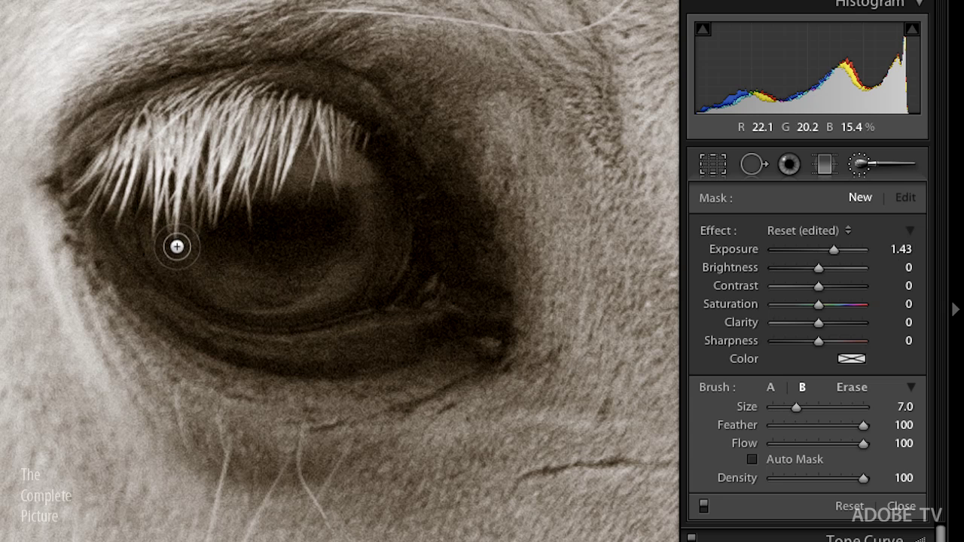
pyautogui.moveTo(175, 244)
pyautogui.mouseDown()
pyautogui.moveTo(224, 288)
pyautogui.moveTo(309, 287)
pyautogui.moveTo(343, 275)
pyautogui.moveTo(367, 248)
pyautogui.moveTo(367, 195)
pyautogui.moveTo(374, 201)
pyautogui.moveTo(375, 248)
pyautogui.moveTo(359, 285)
pyautogui.moveTo(297, 307)
pyautogui.moveTo(268, 310)
pyautogui.moveTo(204, 285)
pyautogui.moveTo(171, 263)
pyautogui.moveTo(150, 224)
pyautogui.mouseUp()
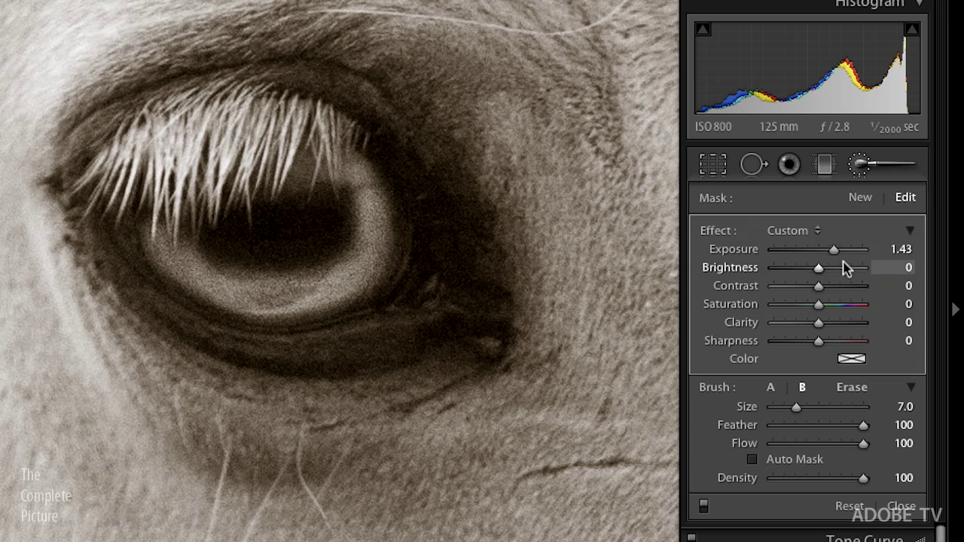
pyautogui.moveTo(829, 253); pyautogui.dragTo(824, 254)
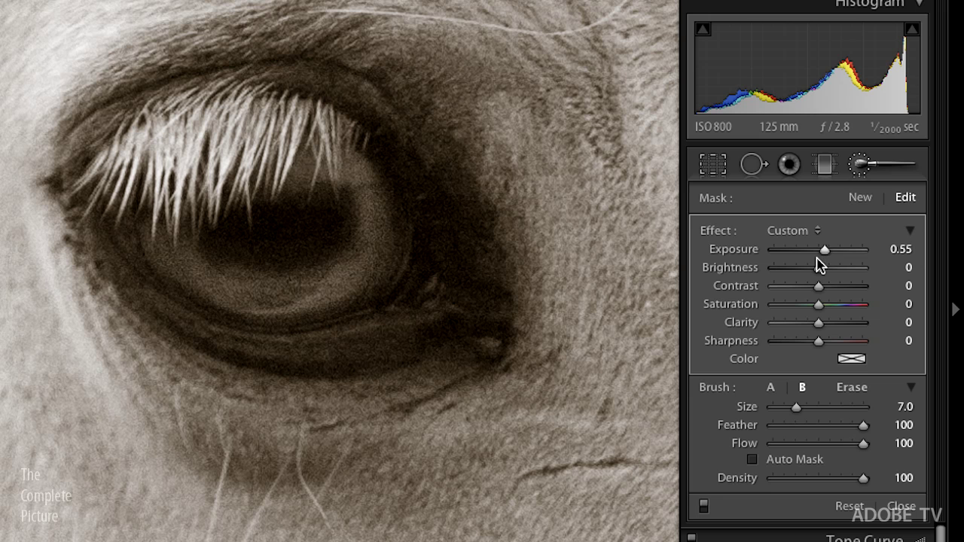
pyautogui.press('z')
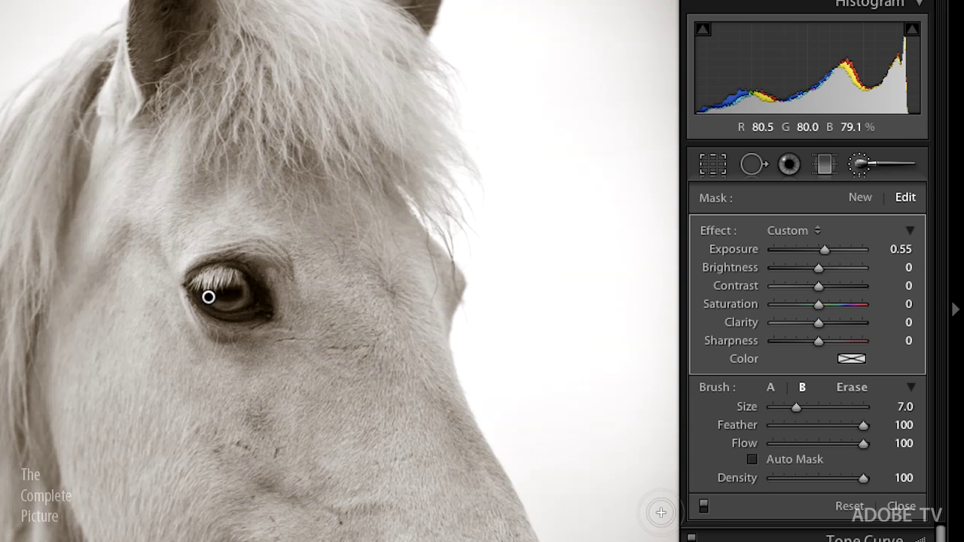
pyautogui.press('z')
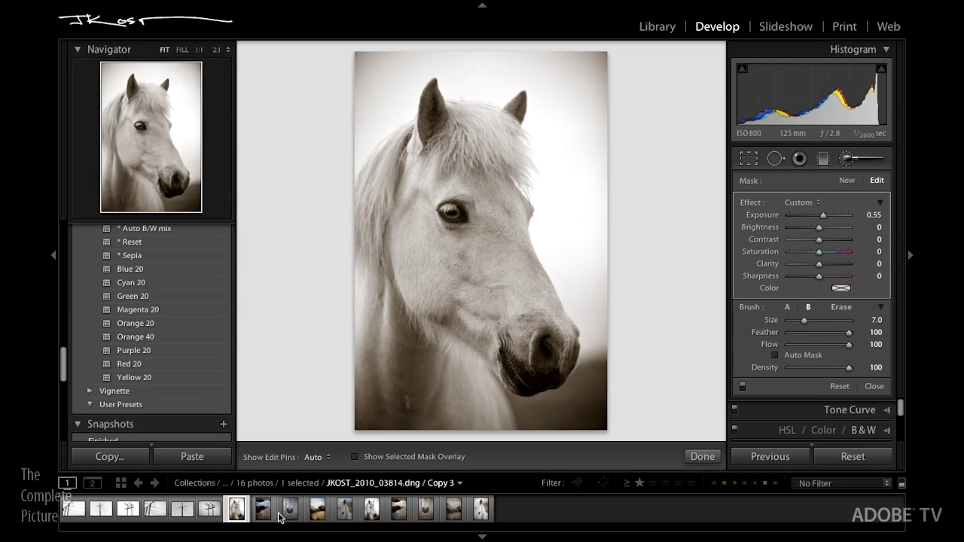
pyautogui.keyDown('shift'); pyautogui.click(344, 509); pyautogui.keyUp('shift')
# Sync only Treatment, Black & White Mix, Split Toning and Effects from the white horse to the five selected photos
pyautogui.click(773, 456)
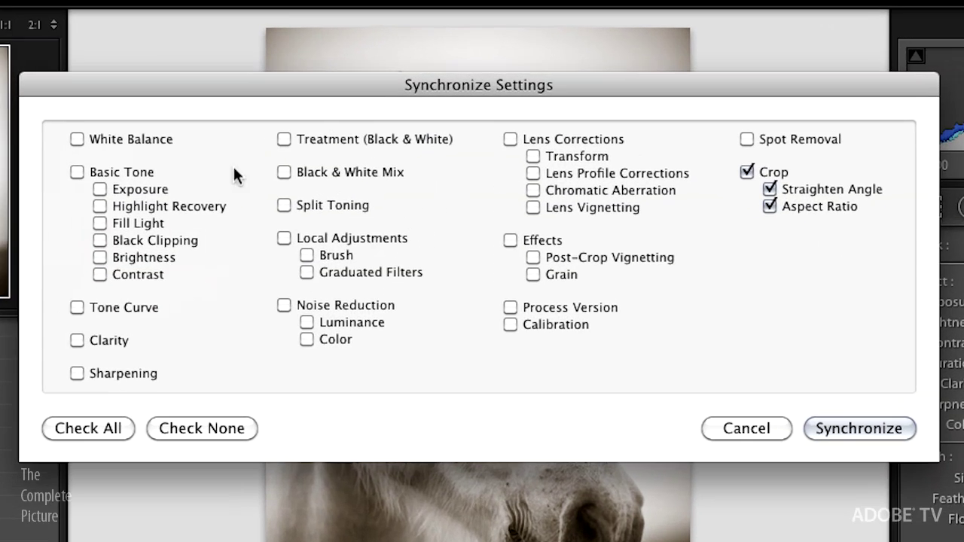
pyautogui.click(221, 428)
pyautogui.click(510, 241)
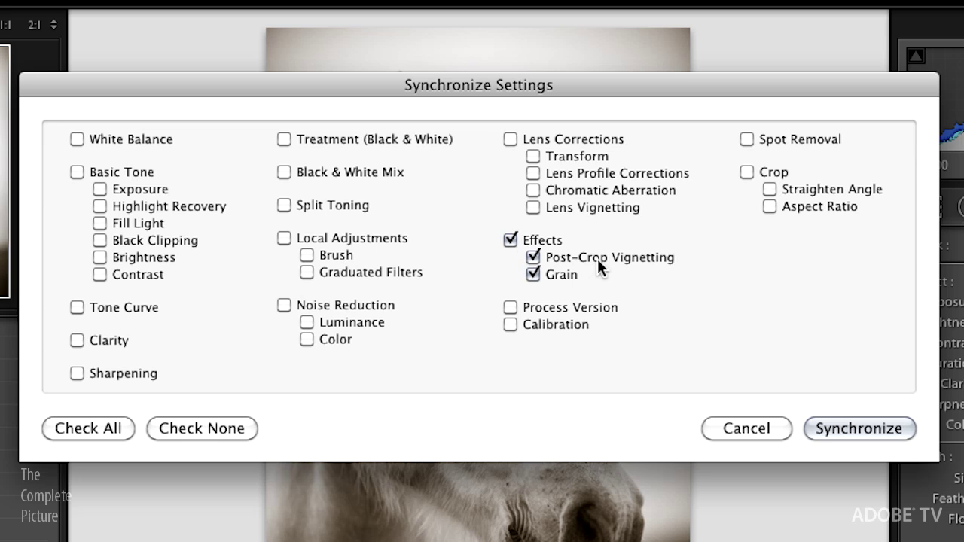
pyautogui.click(285, 207)
pyautogui.click(285, 172)
pyautogui.click(862, 439)
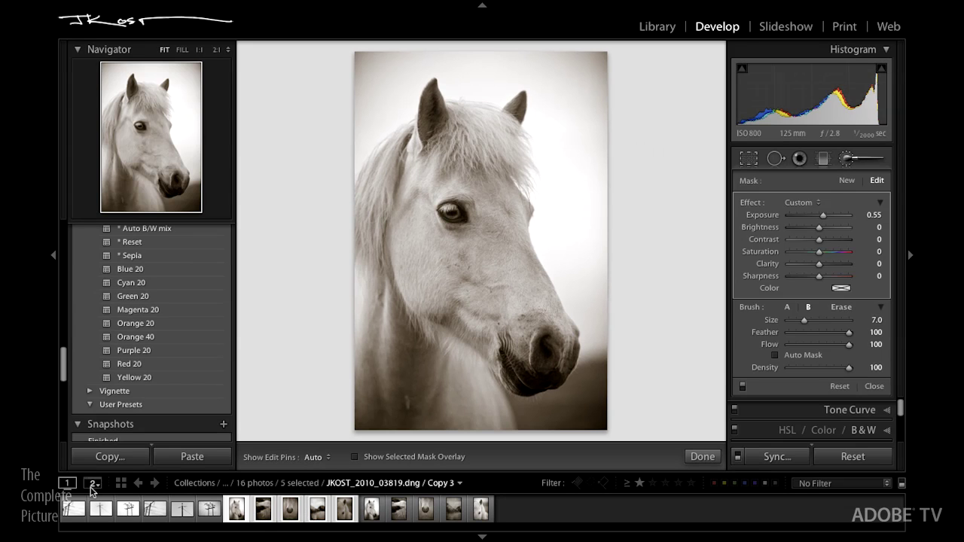
# Show the five photos in Survey view and crop the second, mane photo tighter
pyautogui.click(93, 483)
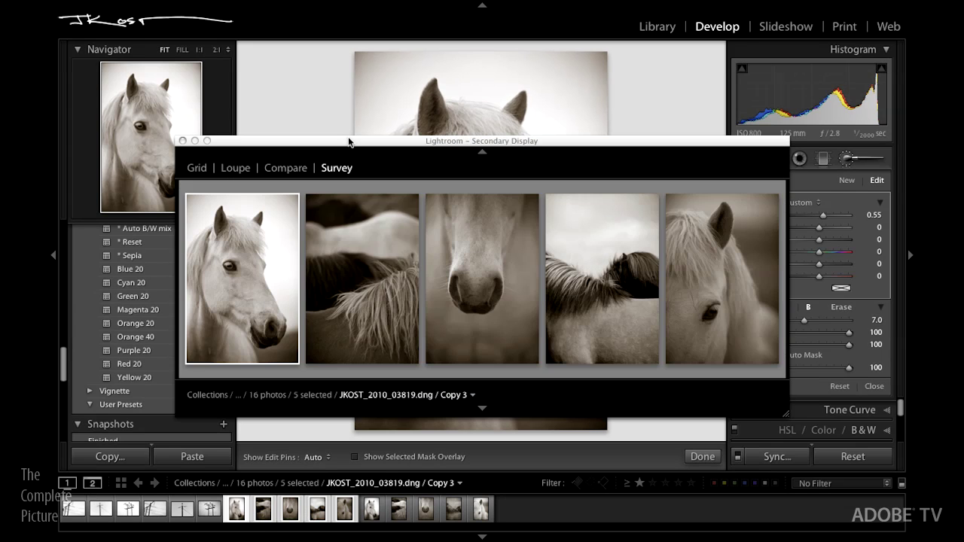
pyautogui.moveTo(349, 141); pyautogui.dragTo(223, 275)
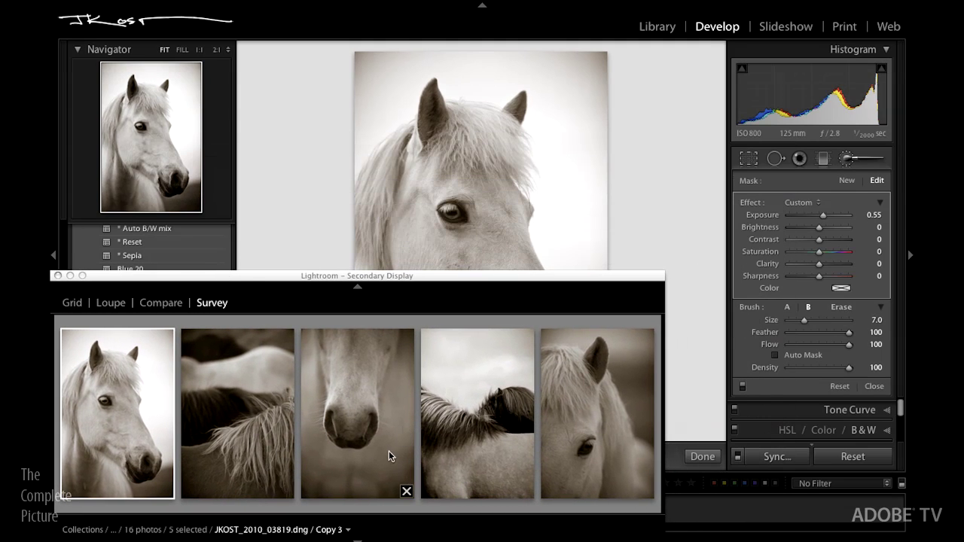
pyautogui.click(238, 355)
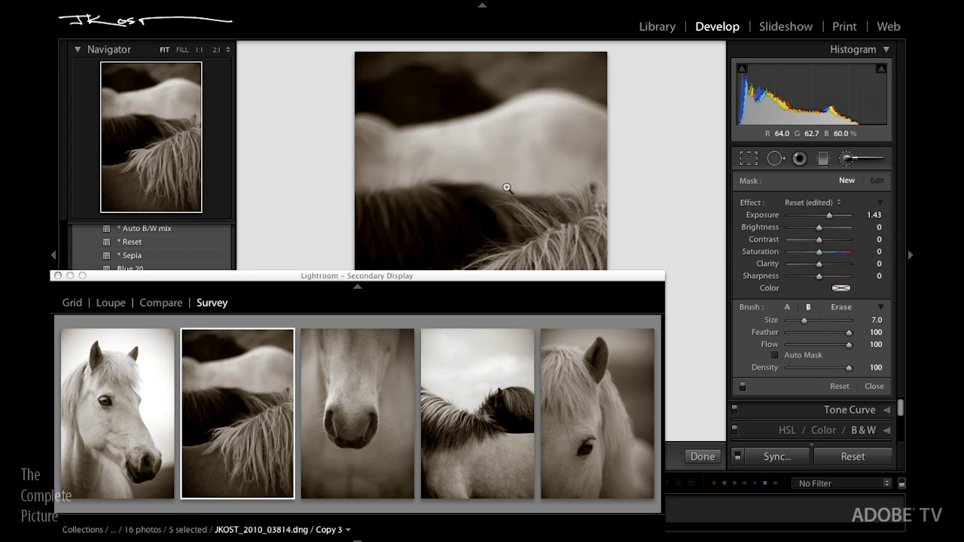
pyautogui.press('r')
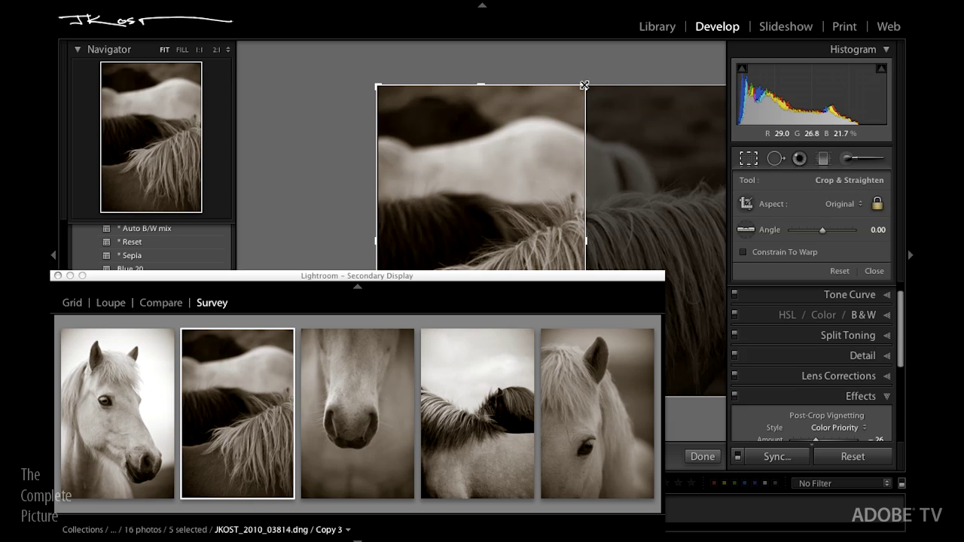
pyautogui.moveTo(586, 86); pyautogui.dragTo(561, 118)
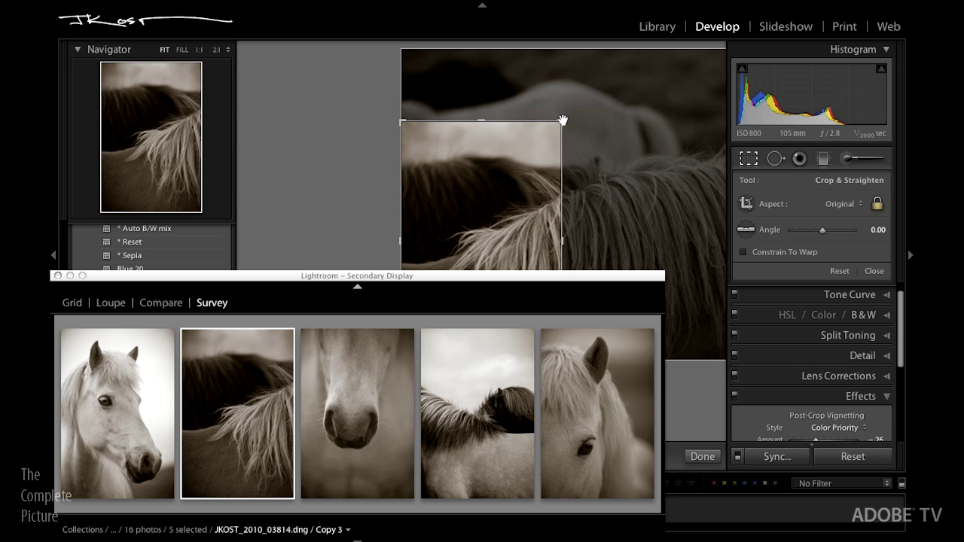
pyautogui.moveTo(562, 120); pyautogui.dragTo(565, 116)
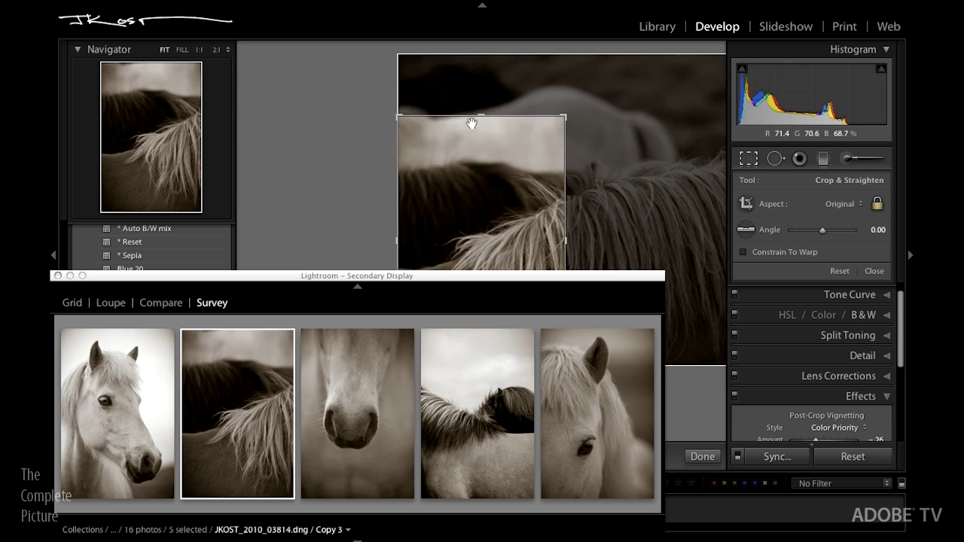
pyautogui.moveTo(564, 115); pyautogui.dragTo(567, 113)
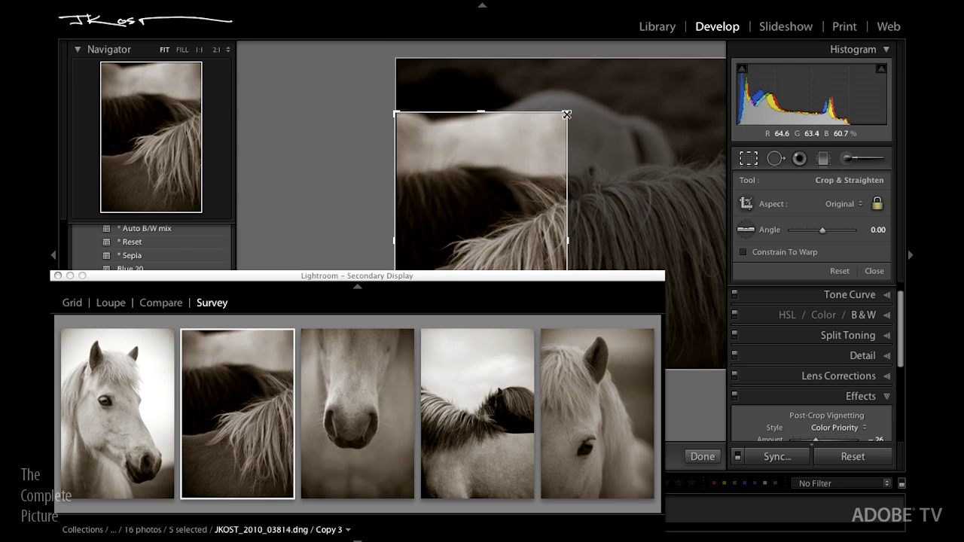
pyautogui.moveTo(567, 113); pyautogui.dragTo(565, 117)
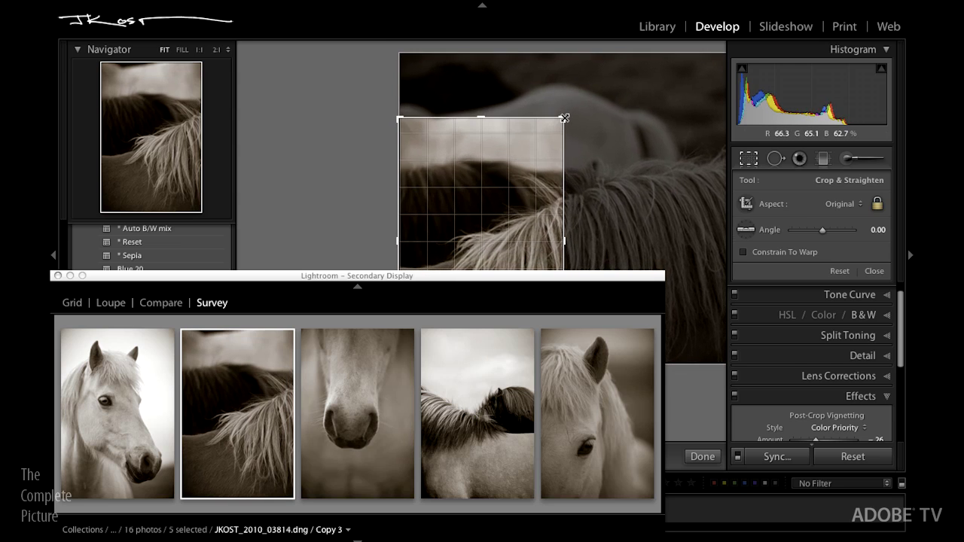
pyautogui.press('Return')
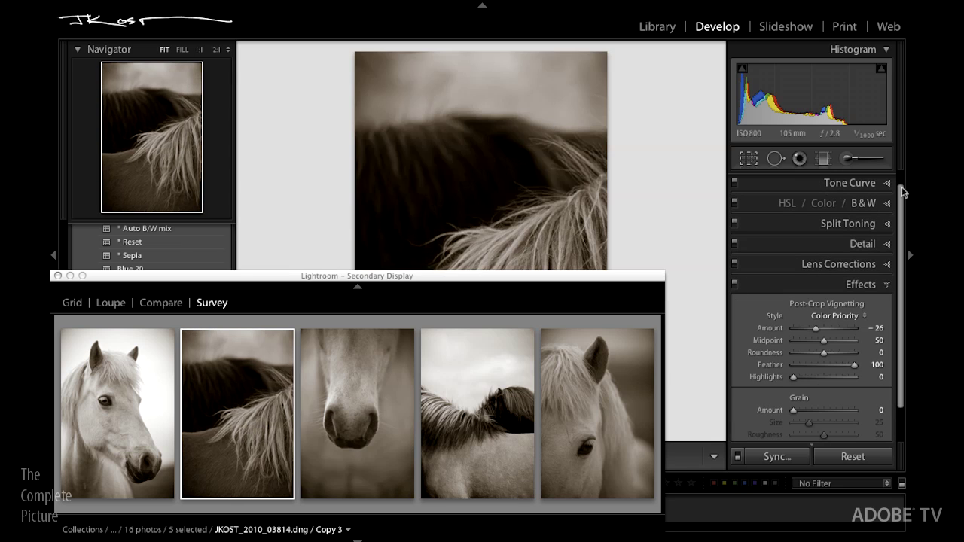
# Raise the mane photo's exposure to +0.85
pyautogui.scroll(2, 907, 190)
pyautogui.click(866, 180)
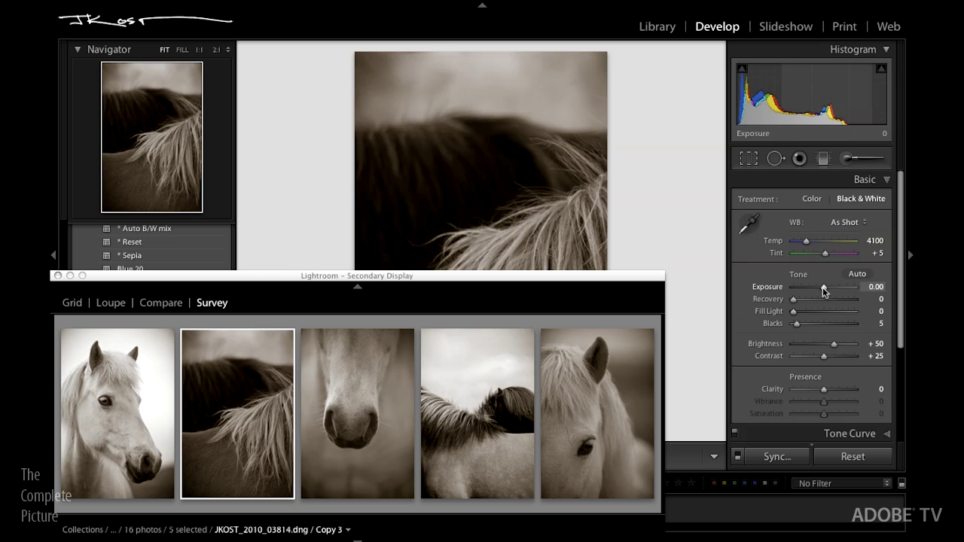
pyautogui.moveTo(823, 287); pyautogui.dragTo(832, 291)
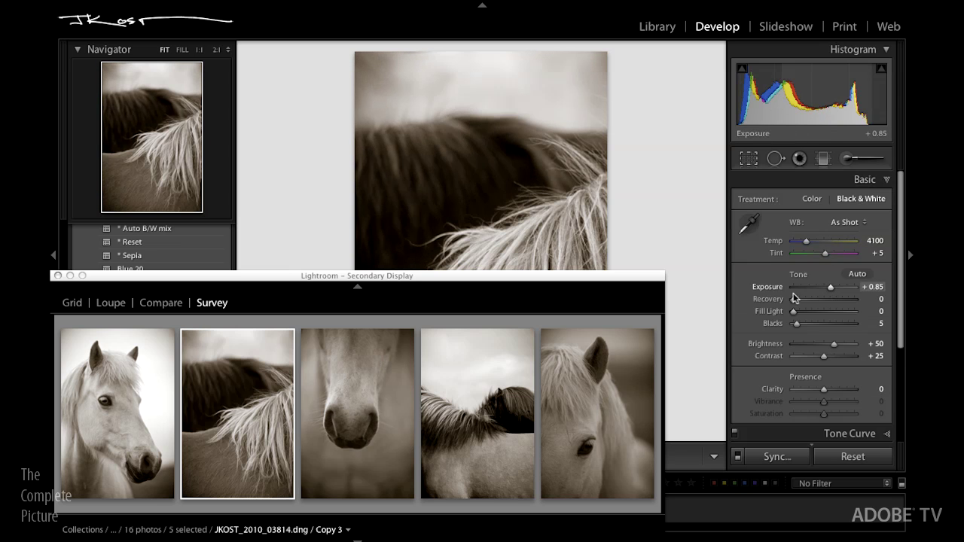
pyautogui.click(352, 371)
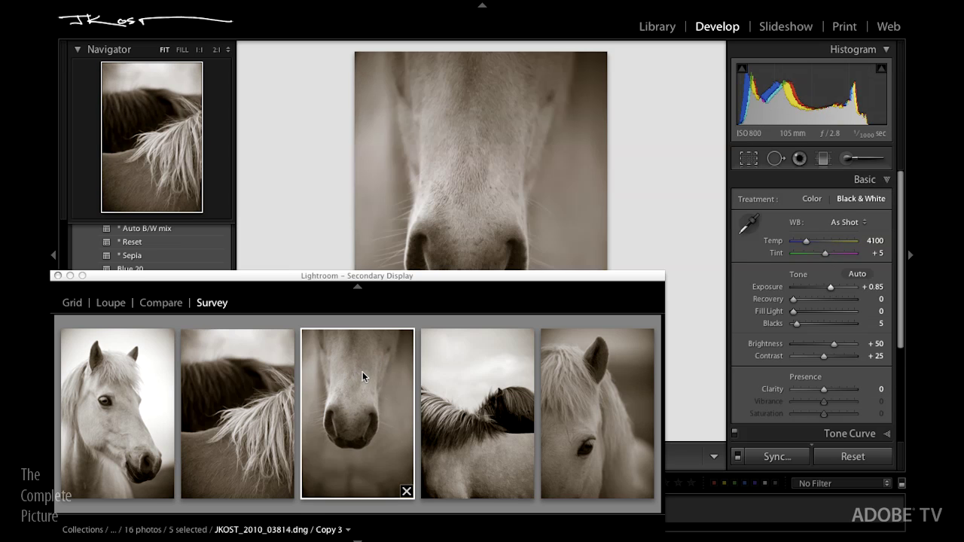
# Straighten the horse-nose photo with a −3.31° rotated crop and set Exposure to +0.55
pyautogui.press('r')
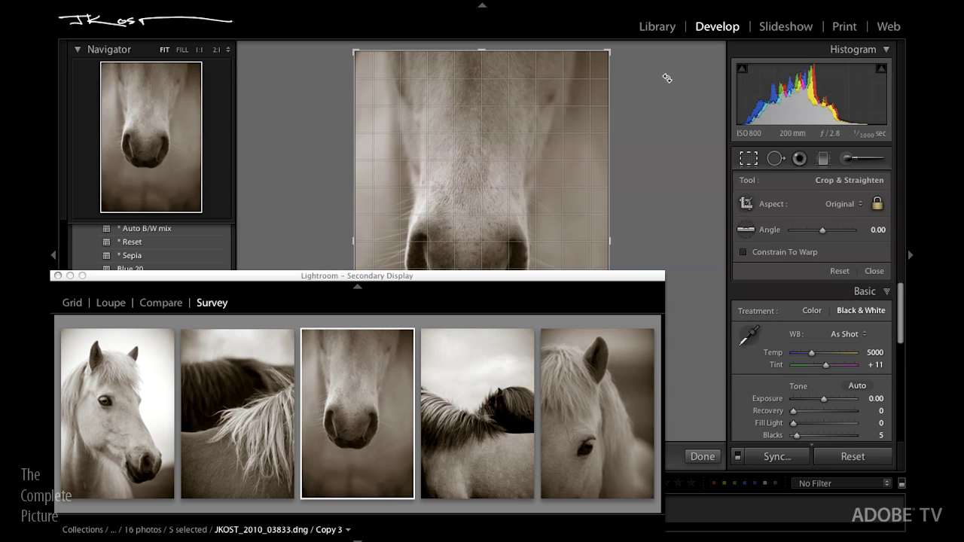
pyautogui.moveTo(666, 78); pyautogui.dragTo(654, 70)
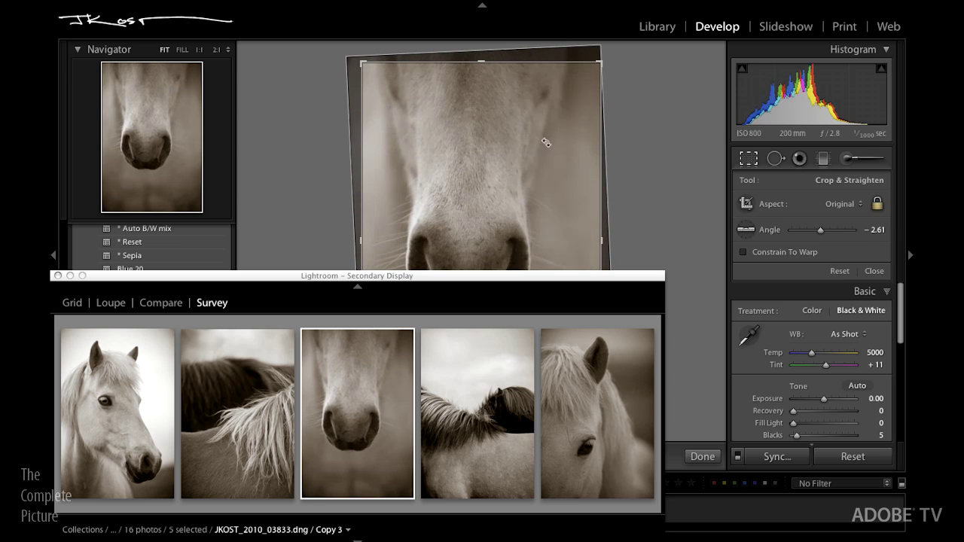
pyautogui.click(355, 7)
pyautogui.moveTo(391, 133)
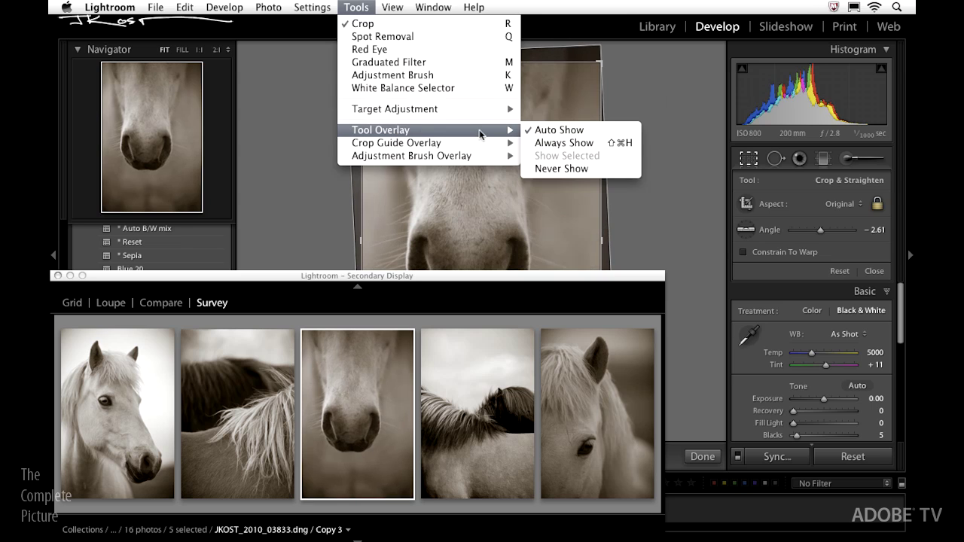
pyautogui.click(558, 131)
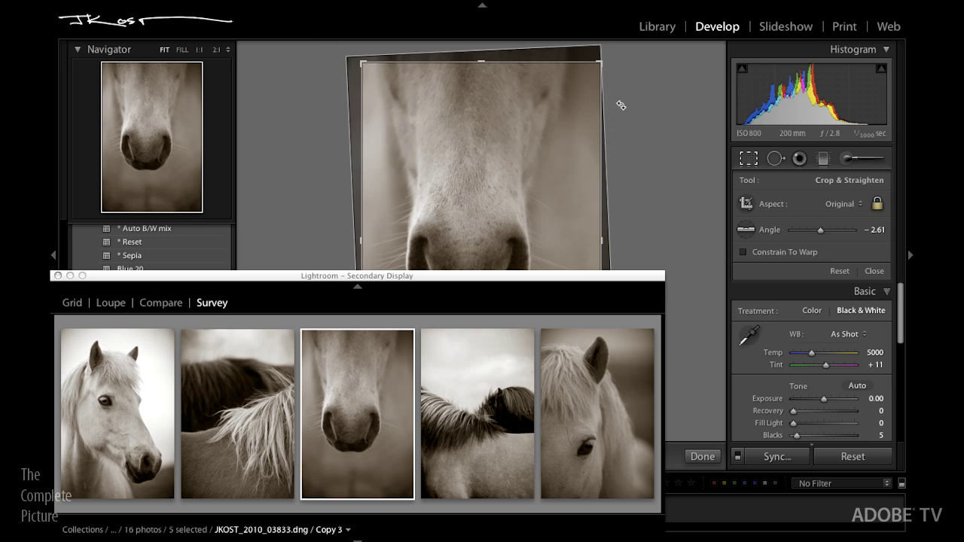
pyautogui.moveTo(621, 104); pyautogui.dragTo(623, 101)
pyautogui.press('Return')
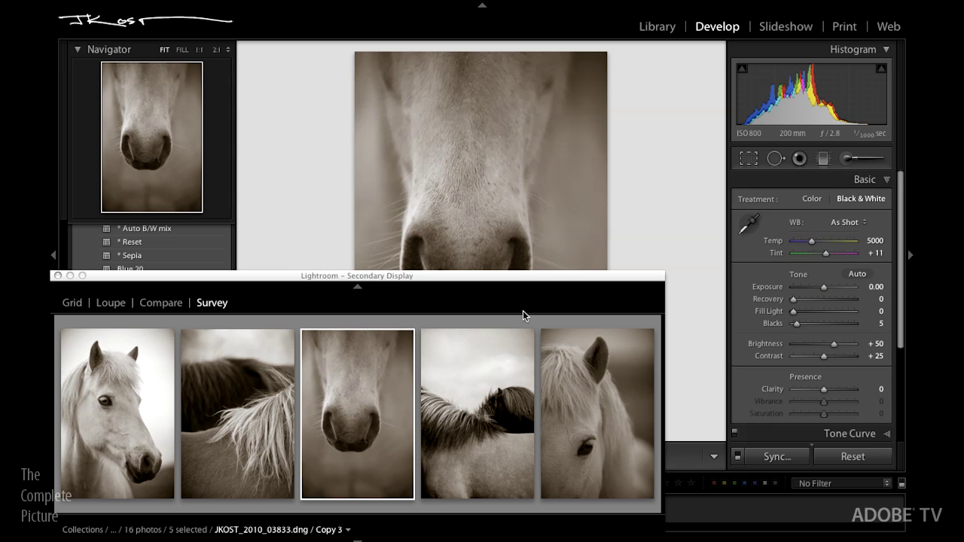
pyautogui.moveTo(825, 286); pyautogui.dragTo(828, 289)
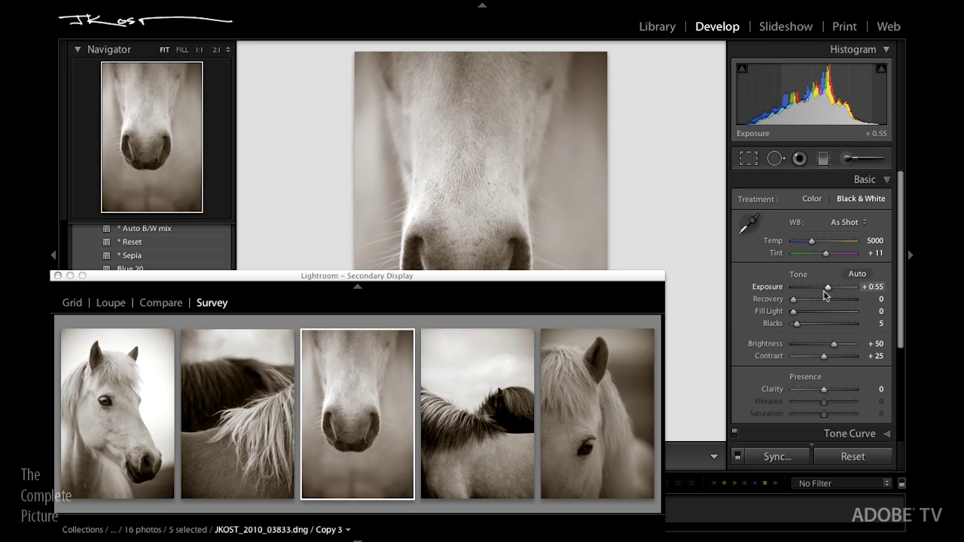
pyautogui.click(505, 384)
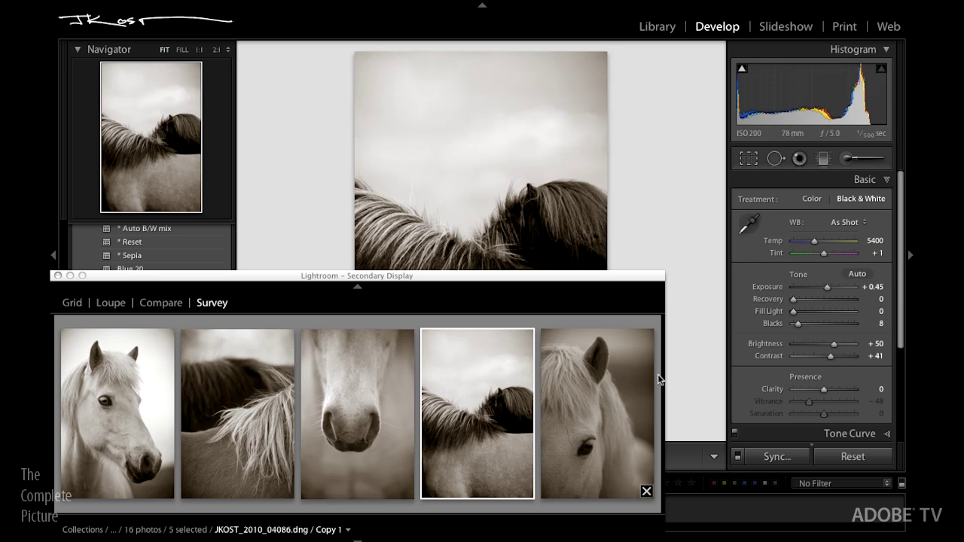
# Lower the two-mane photo's Contrast to -6 and raise Fill Light to 46
pyautogui.moveTo(831, 356); pyautogui.dragTo(811, 363)
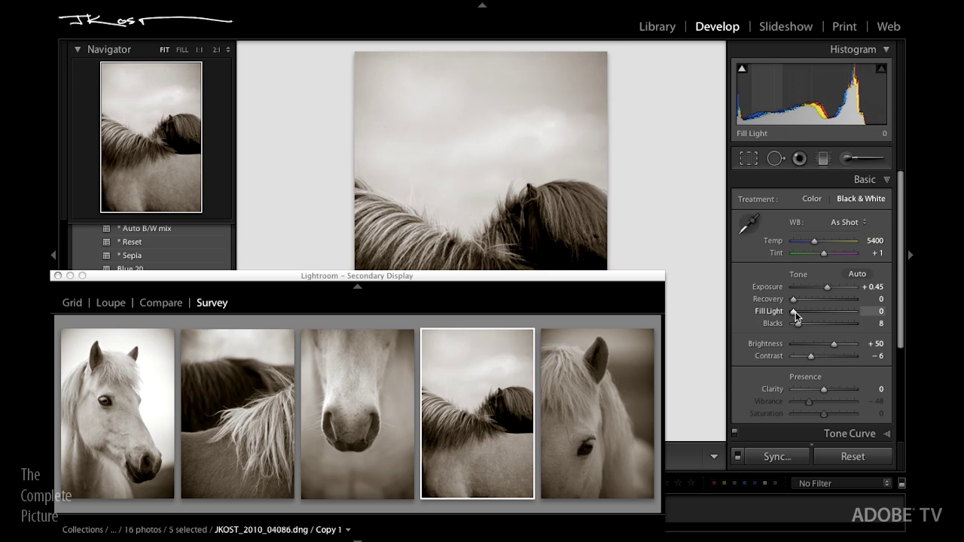
pyautogui.moveTo(793, 311); pyautogui.dragTo(826, 314)
pyautogui.moveTo(495, 448)
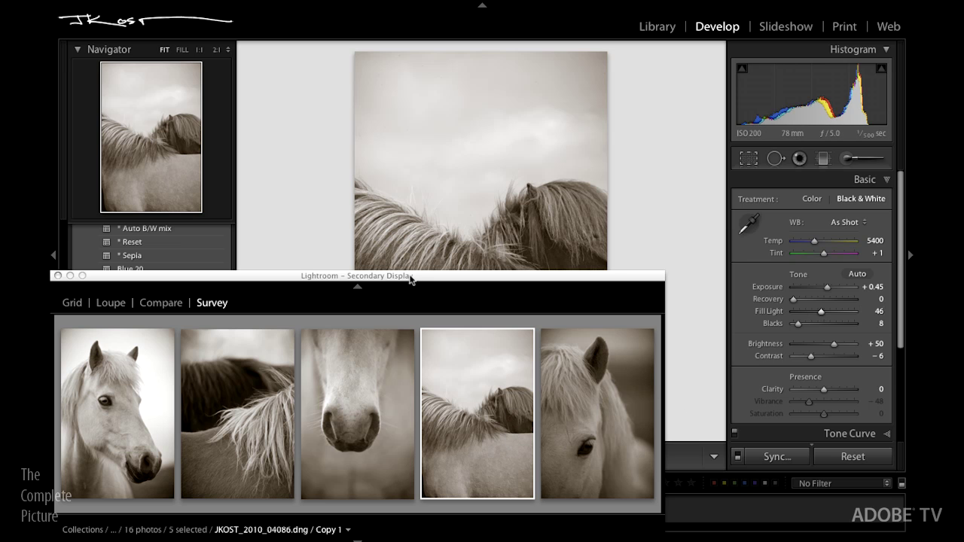
pyautogui.moveTo(410, 277)
pyautogui.mouseDown()
pyautogui.moveTo(487, 467)
pyautogui.moveTo(409, 290)
pyautogui.mouseUp()
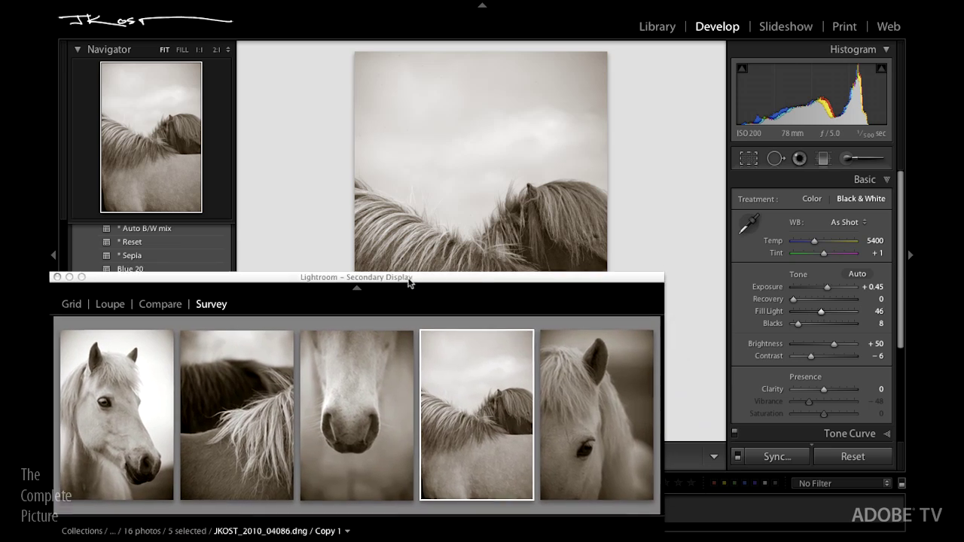
# Darken the sky with a Graduated Filter at Exposure -0.57
pyautogui.moveTo(486, 440)
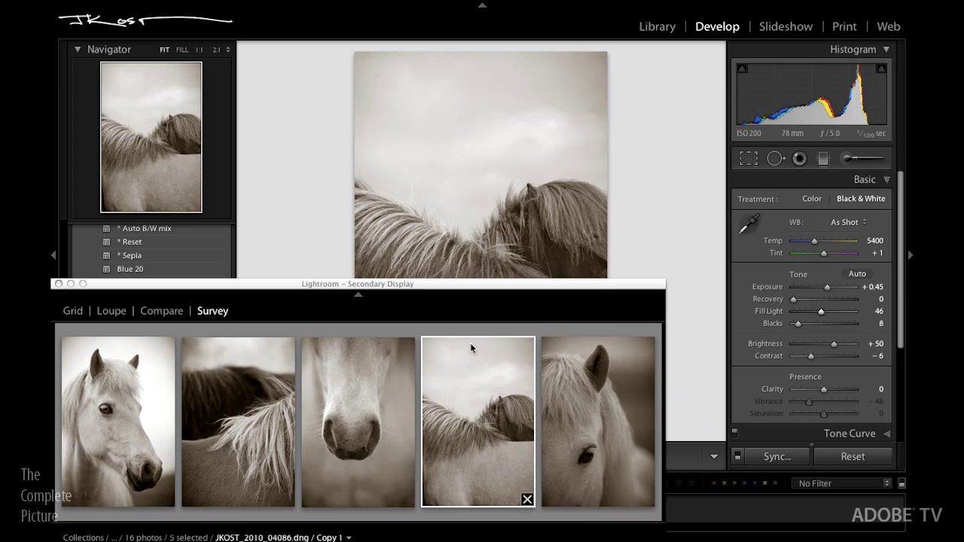
pyautogui.click(824, 159)
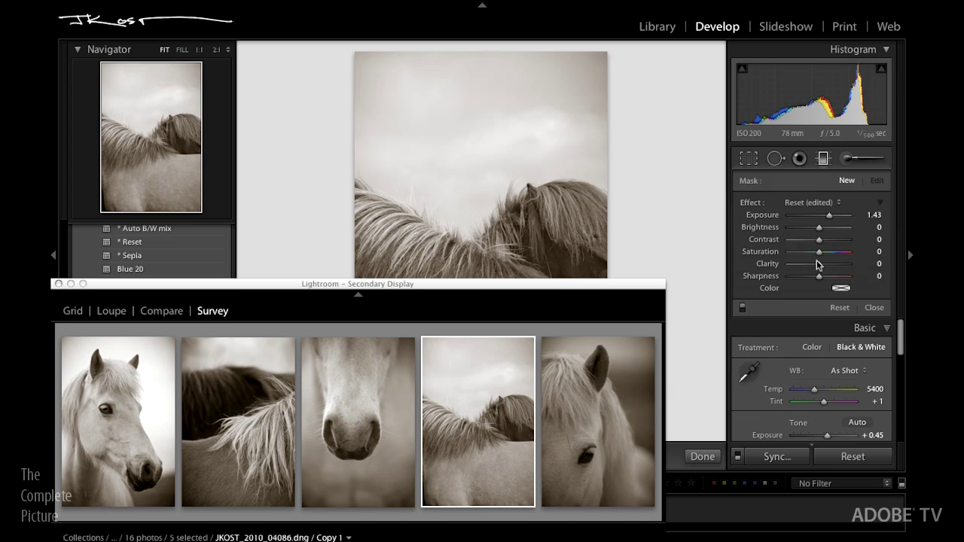
pyautogui.moveTo(829, 215); pyautogui.dragTo(813, 216)
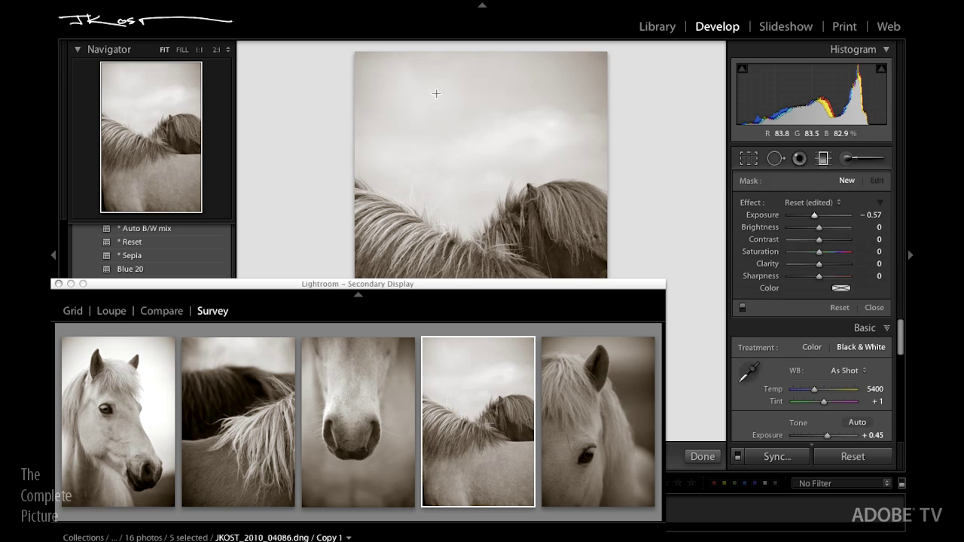
pyautogui.moveTo(413, 55); pyautogui.dragTo(433, 211)
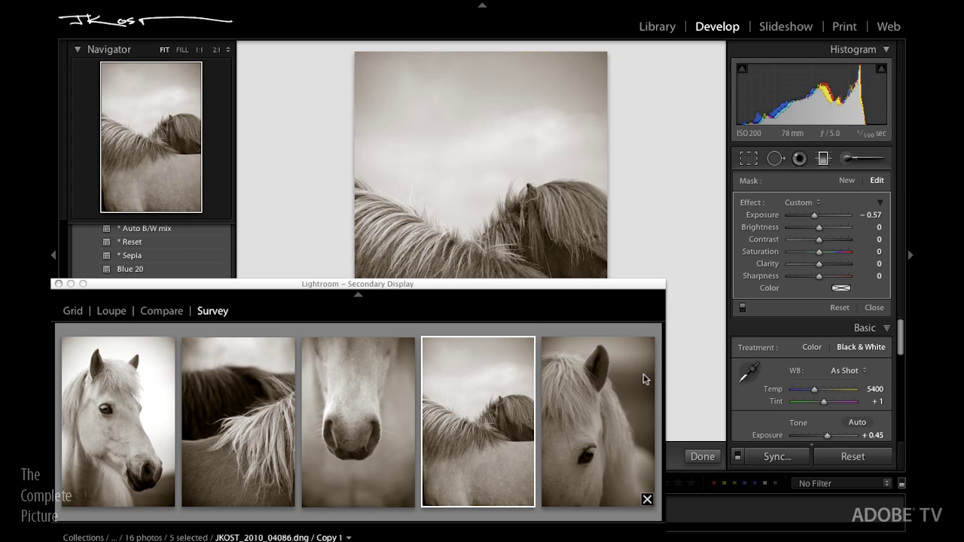
# Give the fifth horse portrait +1.05 exposure and +58 clarity, and close the secondary display window
pyautogui.click(631, 388)
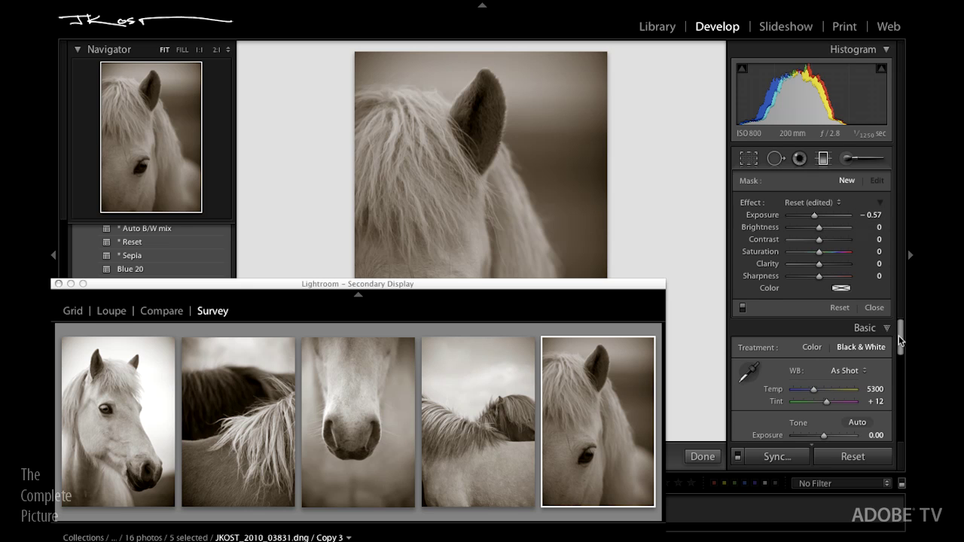
pyautogui.moveTo(901, 343); pyautogui.dragTo(904, 372)
pyautogui.moveTo(824, 367); pyautogui.dragTo(831, 371)
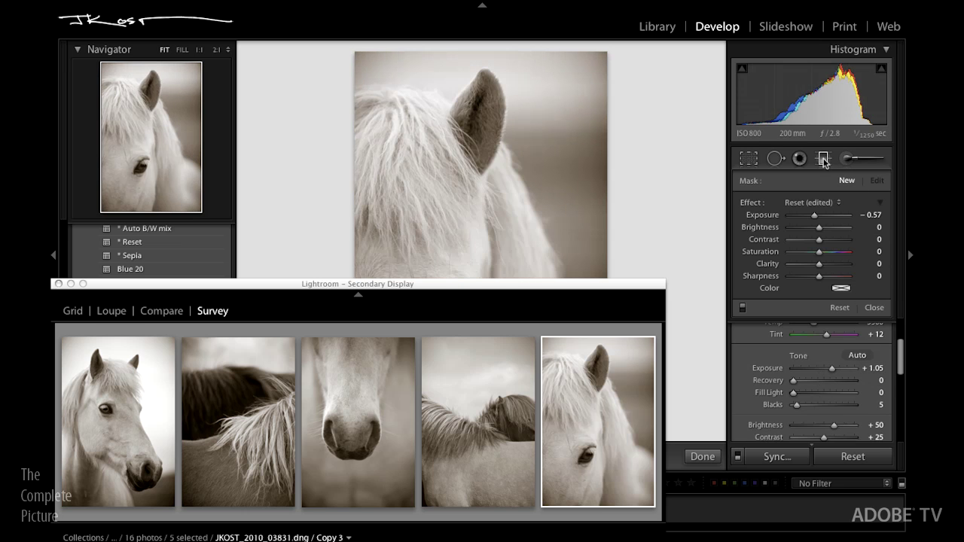
pyautogui.click(823, 159)
pyautogui.moveTo(823, 322); pyautogui.dragTo(841, 323)
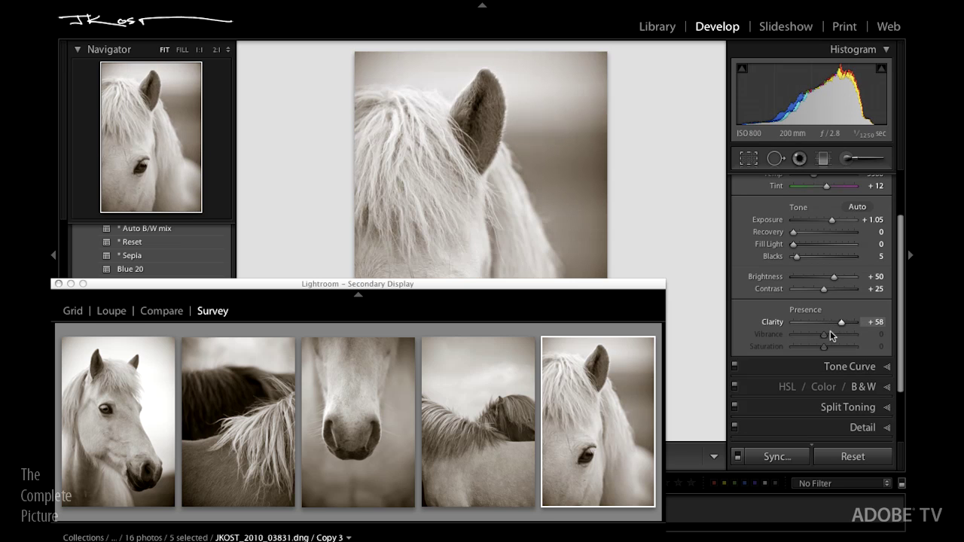
pyautogui.click(59, 284)
# Lay out the five finished sepia horse portraits side by side in Library's Survey view
pyautogui.press('g')
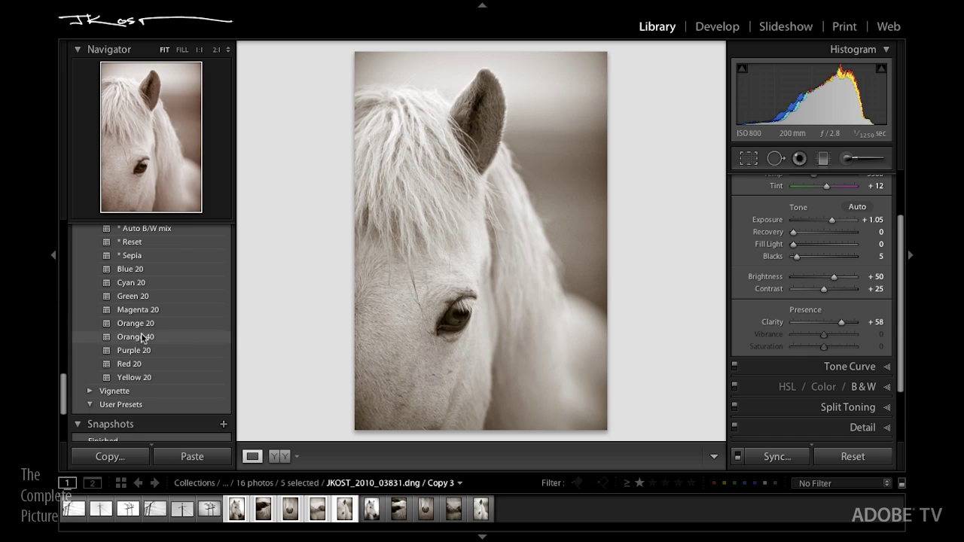
pyautogui.press('n')
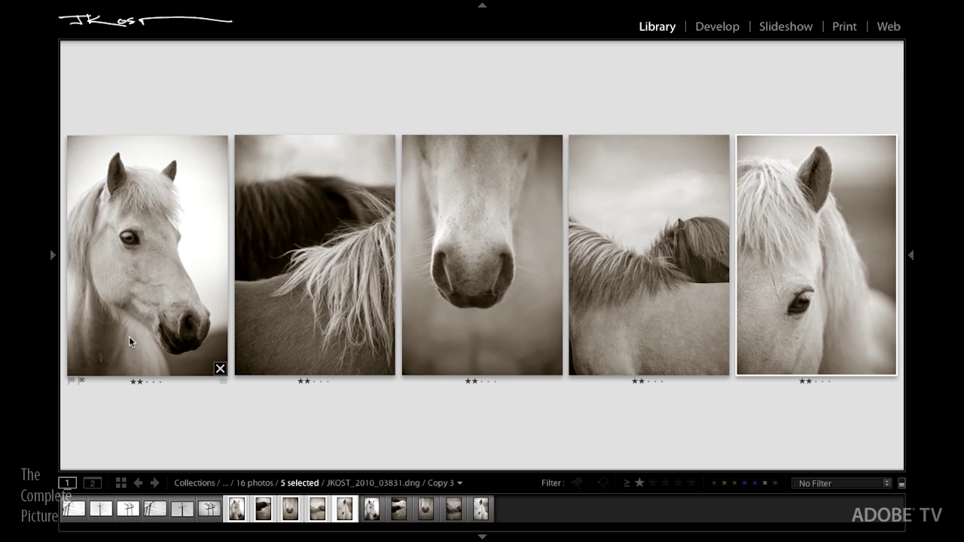